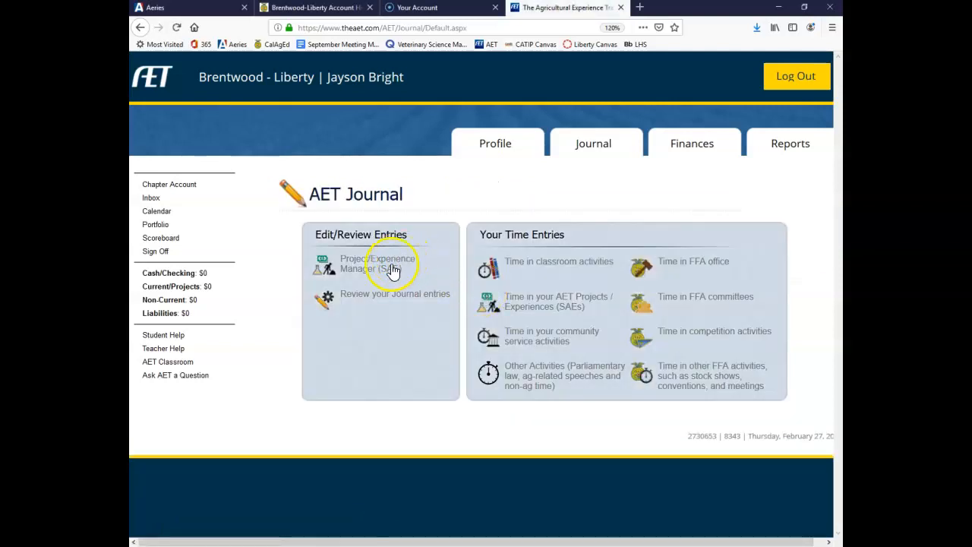
Start a new project in the Project/Experience Manager and name it 2020.
left_click(365, 268)
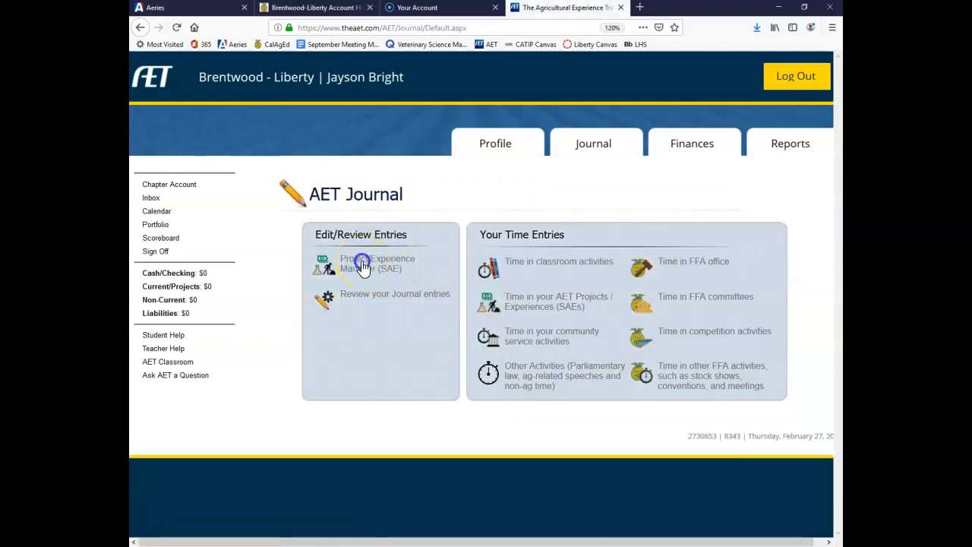
left_click(506, 211)
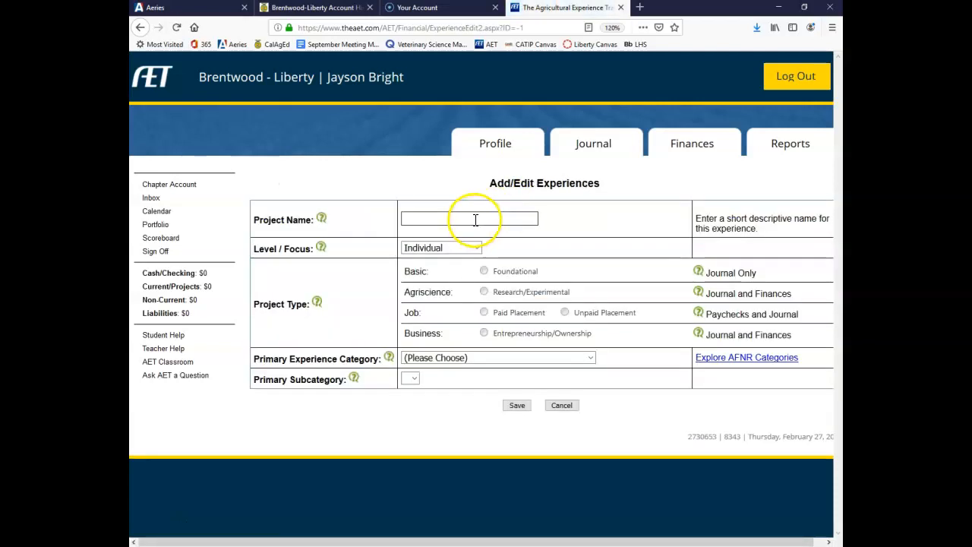
left_click(451, 219)
type("2020")
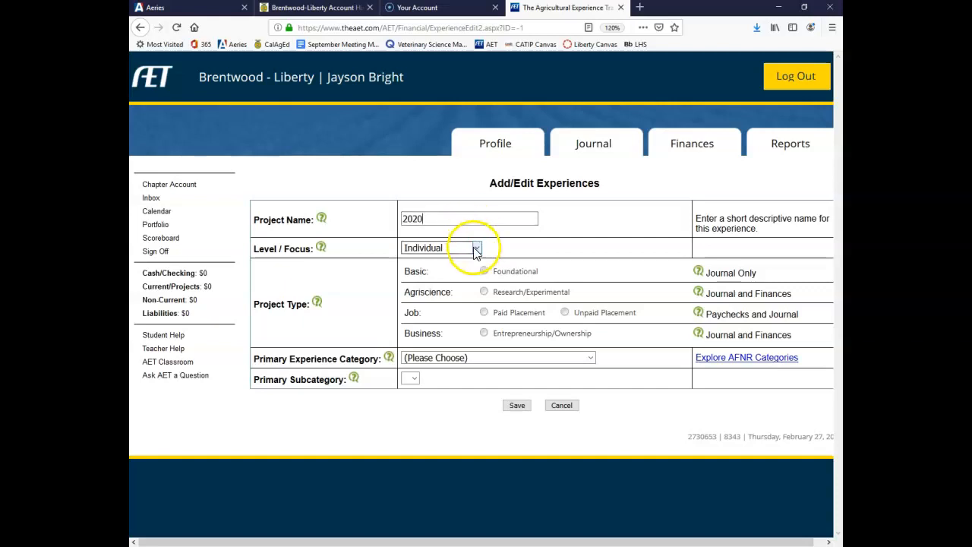
Review the Level / Focus options and choose Individual for the project.
left_click(475, 248)
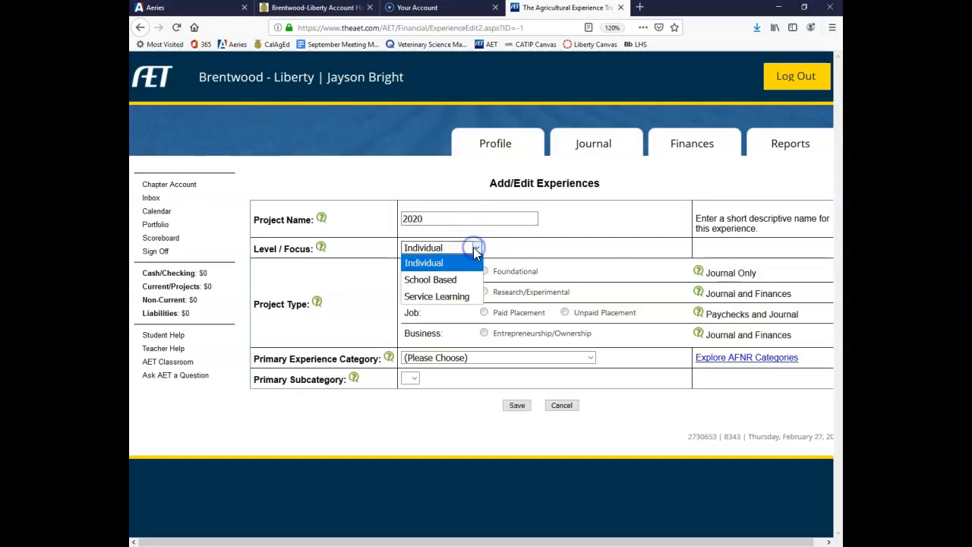
left_click(446, 281)
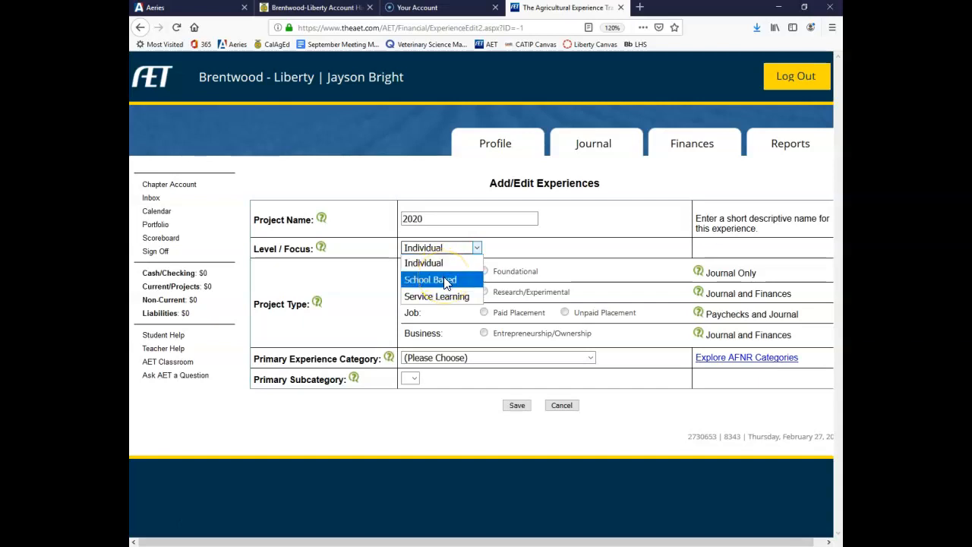
left_click(441, 263)
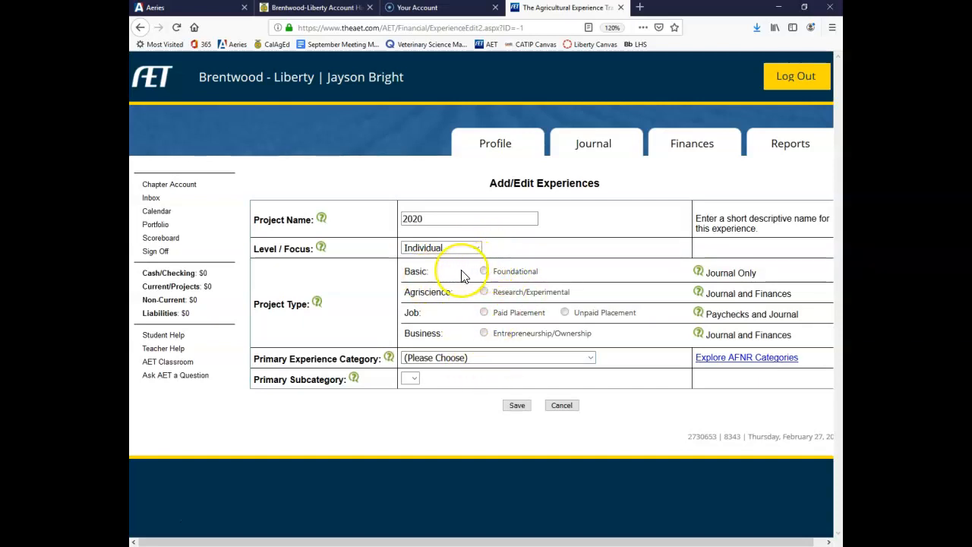
Try out the project types, choosing Entrepreneurship/Ownership, and set the primary experience category to Plant Systems.
left_click(487, 294)
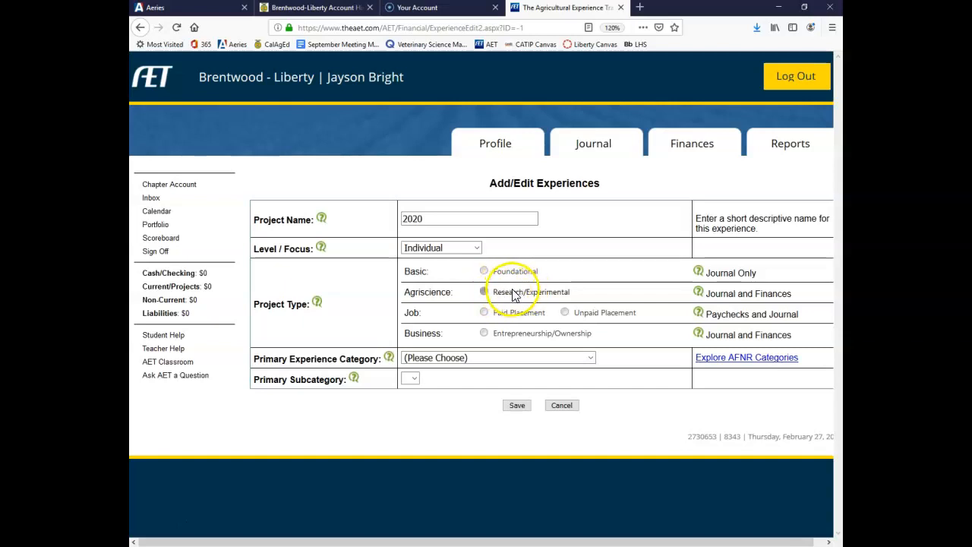
left_click(512, 317)
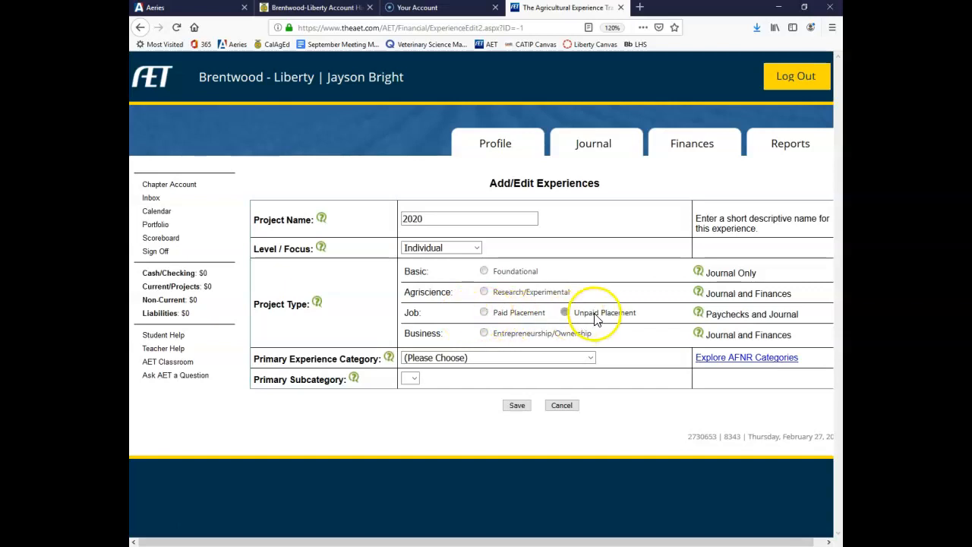
left_click(486, 335)
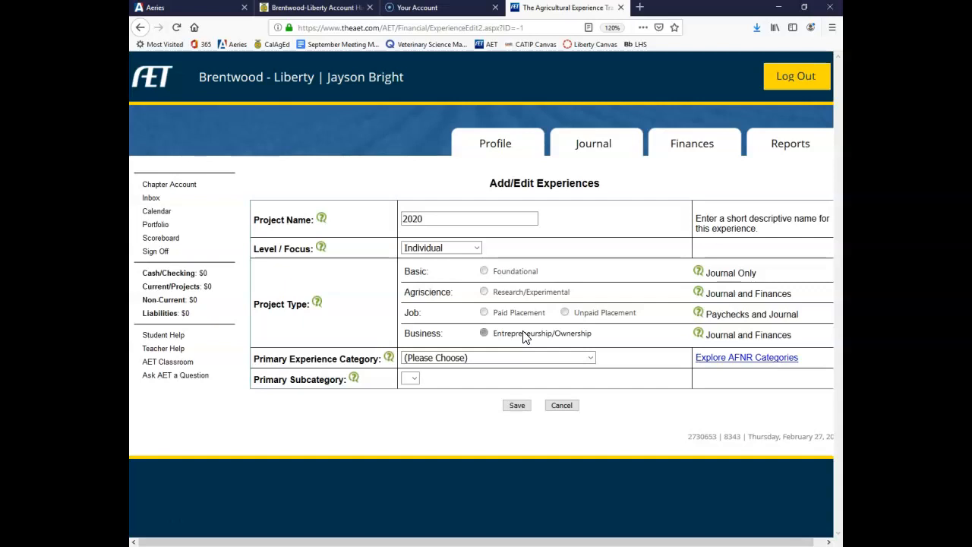
left_click(485, 272)
left_click(485, 334)
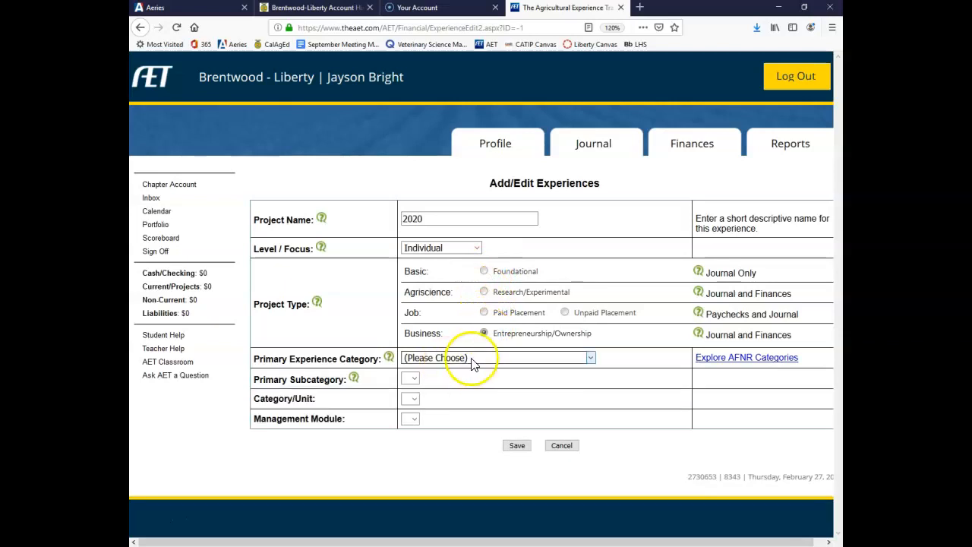
left_click(479, 359)
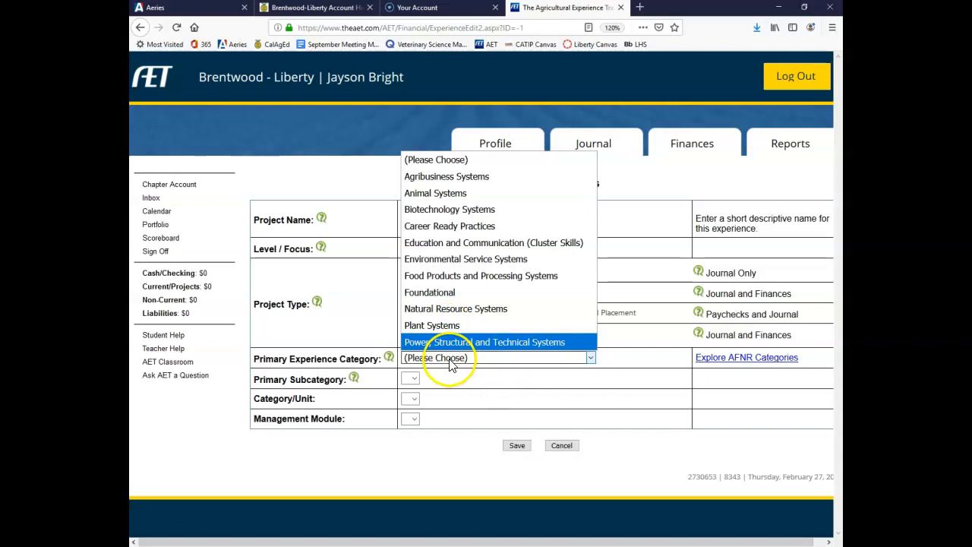
left_click(445, 325)
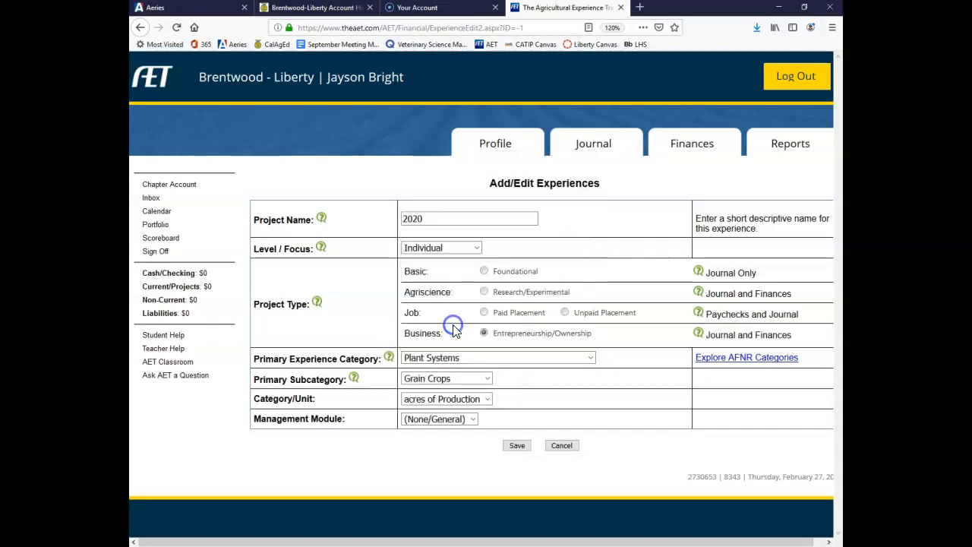
Set the project's Level / Focus to School Based and its project type to Entrepreneurship/Ownership.
left_click(478, 250)
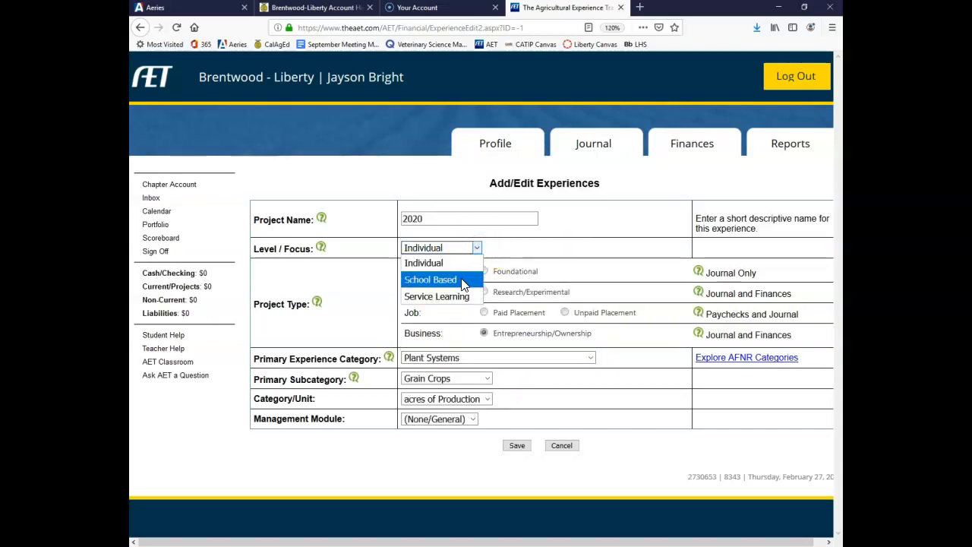
left_click(464, 282)
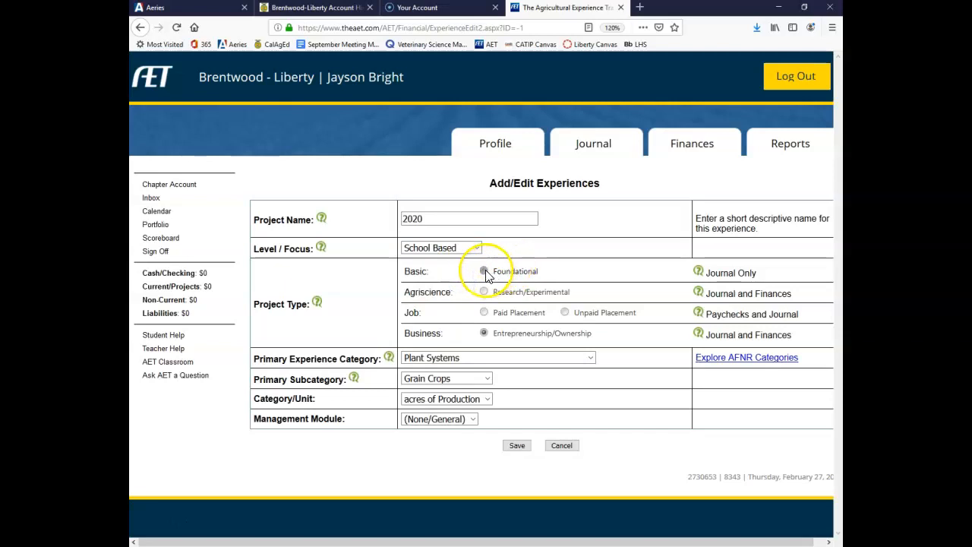
left_click(484, 271)
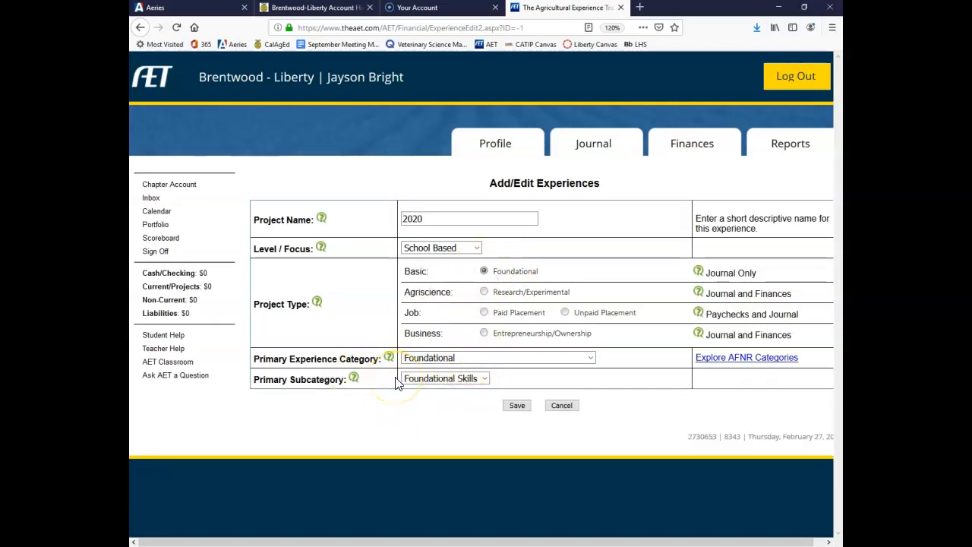
left_click(484, 334)
Set the primary experience category to Animal Systems and the primary subcategory to Swine.
left_click(460, 358)
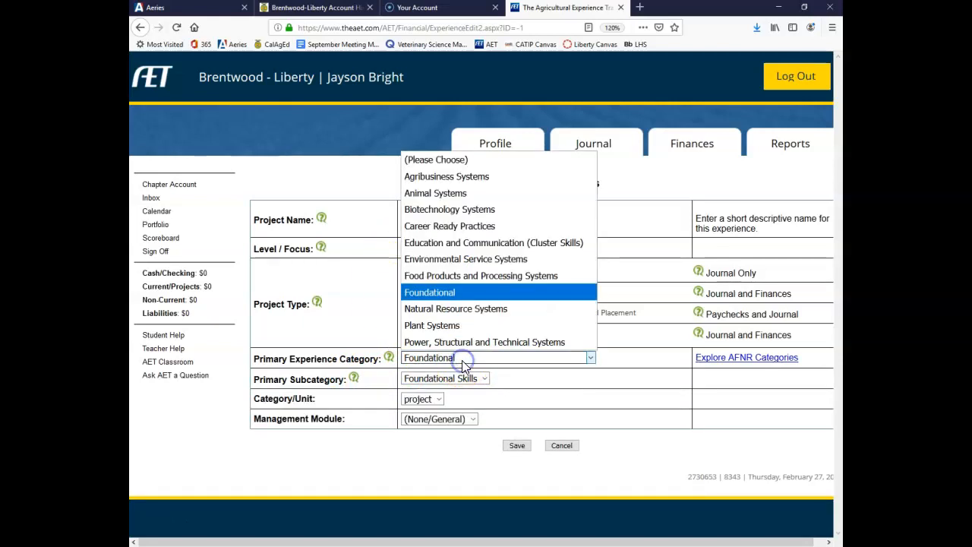
left_click(439, 194)
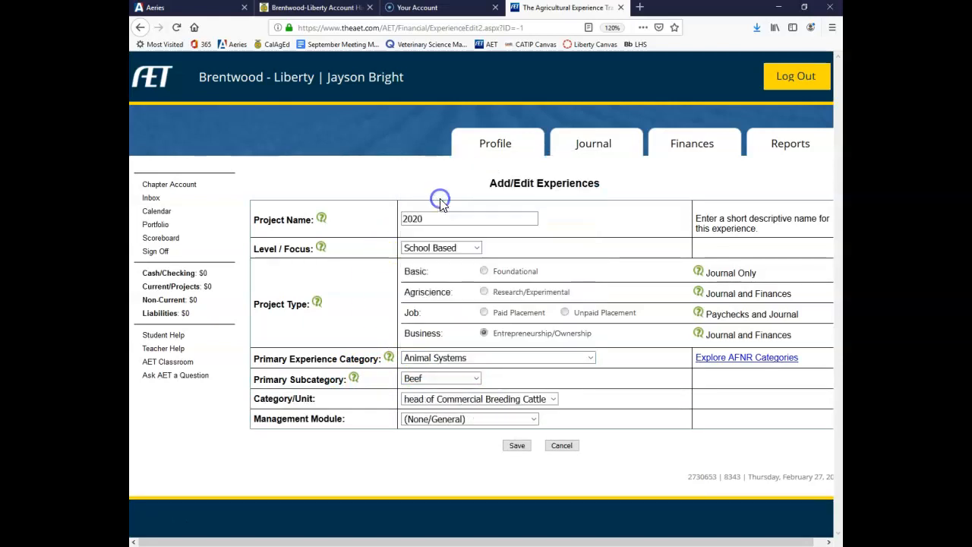
left_click(477, 380)
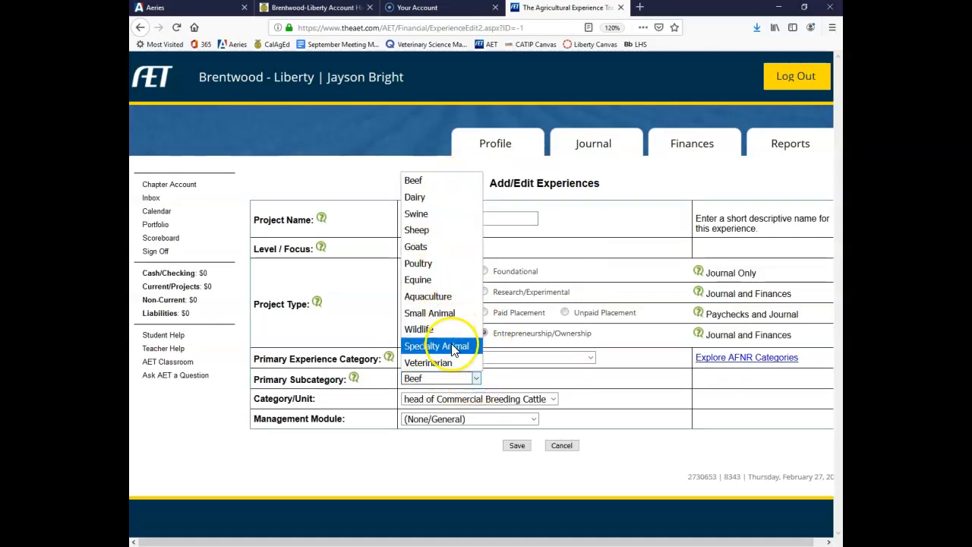
left_click(437, 213)
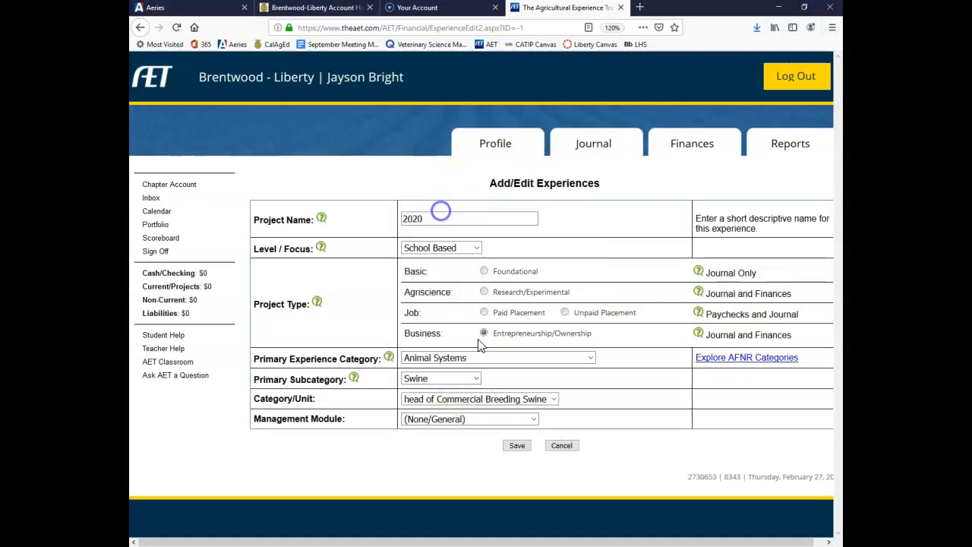
Set the project's Category/Unit to head of Market Swine.
left_click(478, 399)
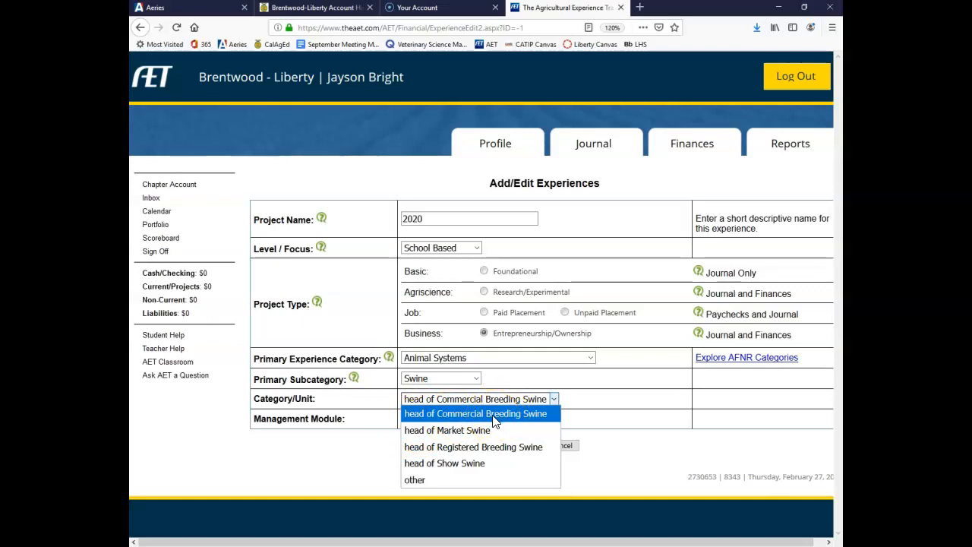
left_click(476, 438)
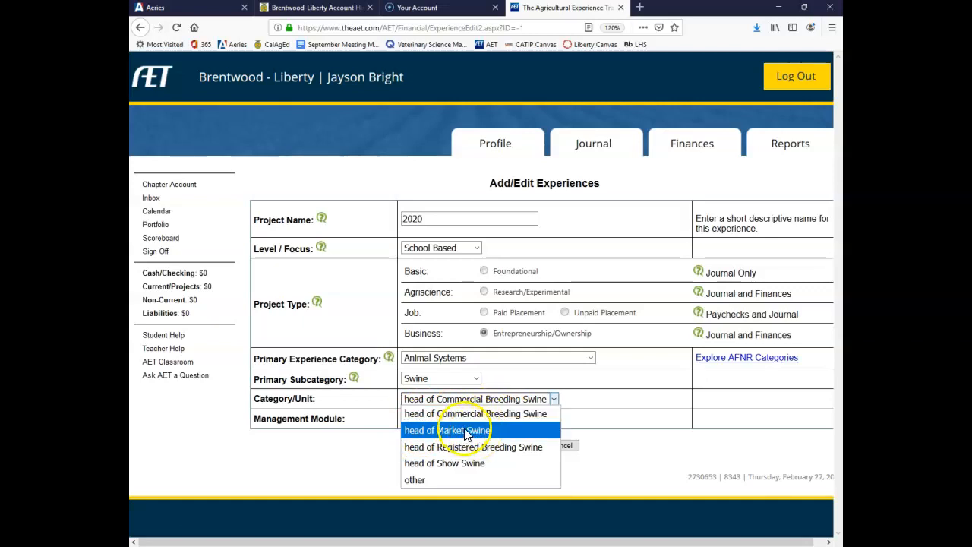
left_click(456, 430)
Set the Management Module to Market/Replacements Manager and save the new project.
left_click(422, 421)
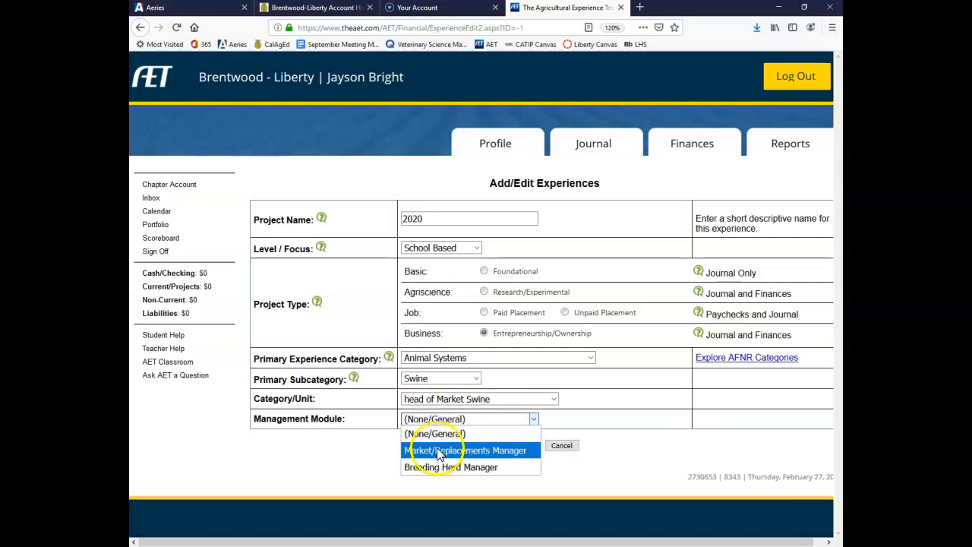
left_click(437, 449)
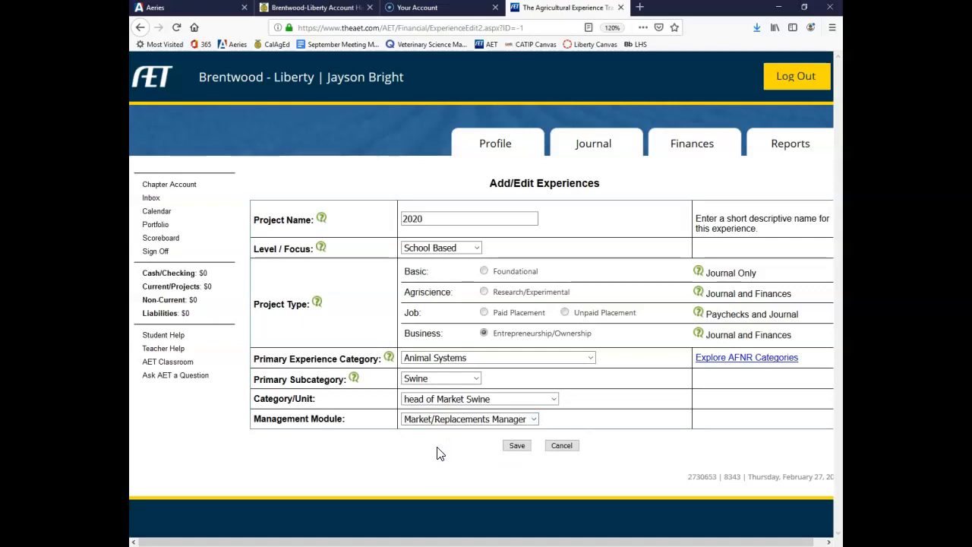
left_click(516, 446)
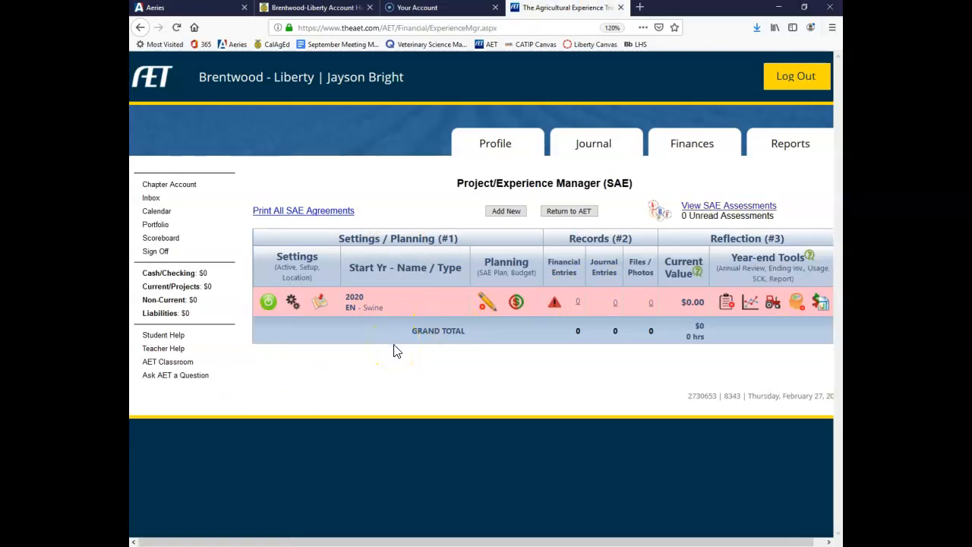
Open the 2020 project's SAE plan and copy the five description template sentences into the Description text box.
left_click(486, 307)
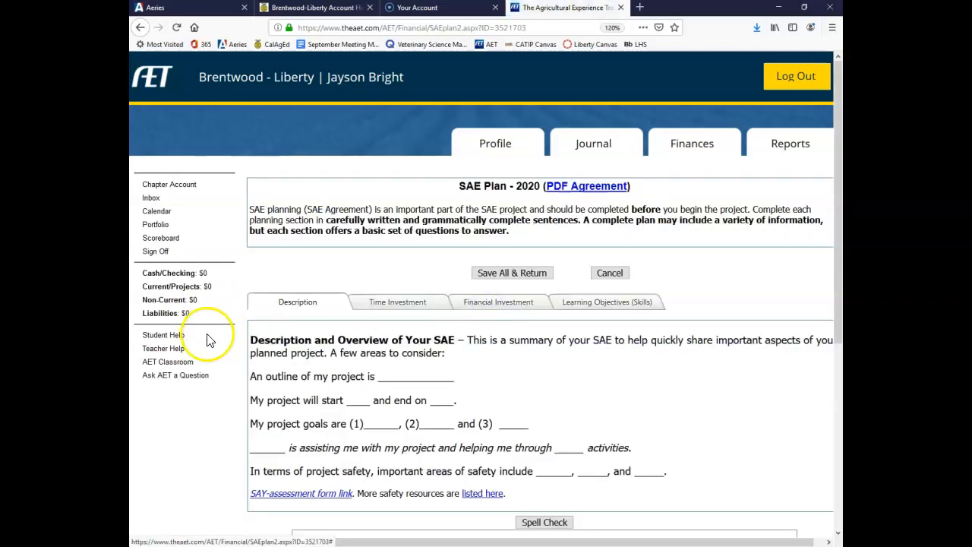
scroll(331, 327, "down", 3)
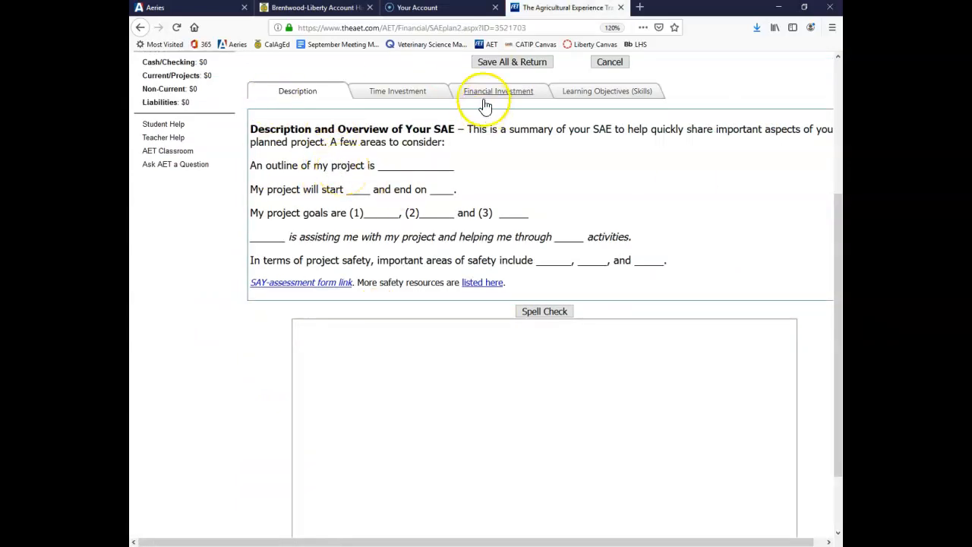
left_click_drag(677, 265, 254, 166)
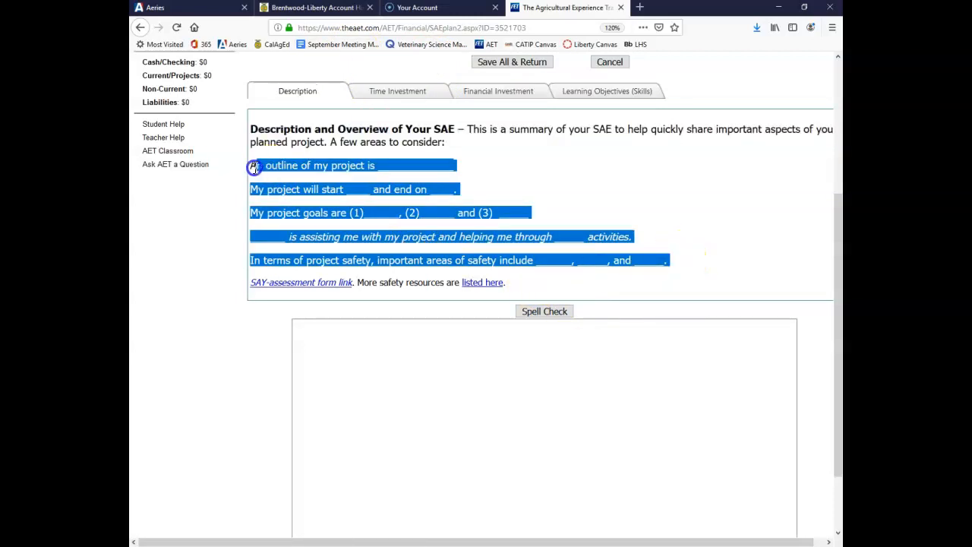
right_click(254, 166)
left_click(285, 177)
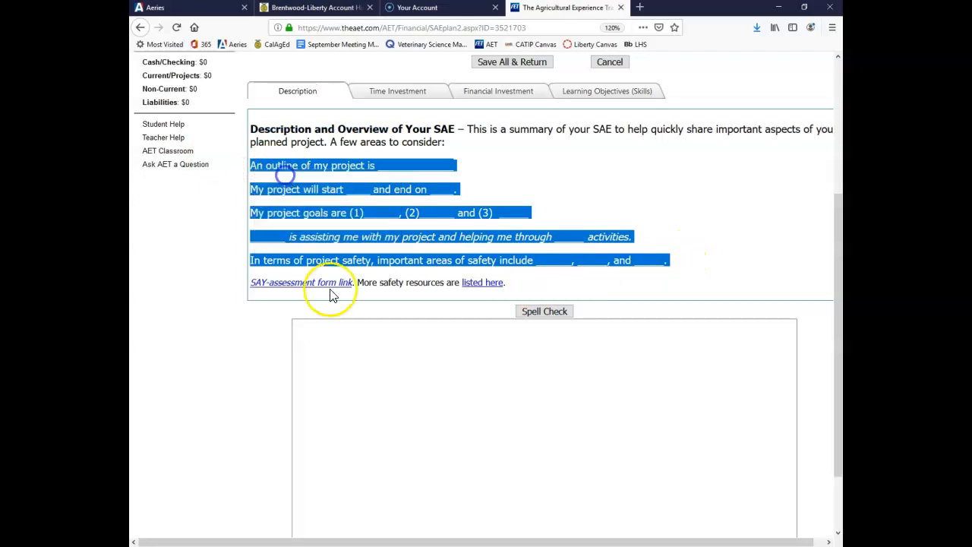
left_click(336, 339)
right_click(335, 340)
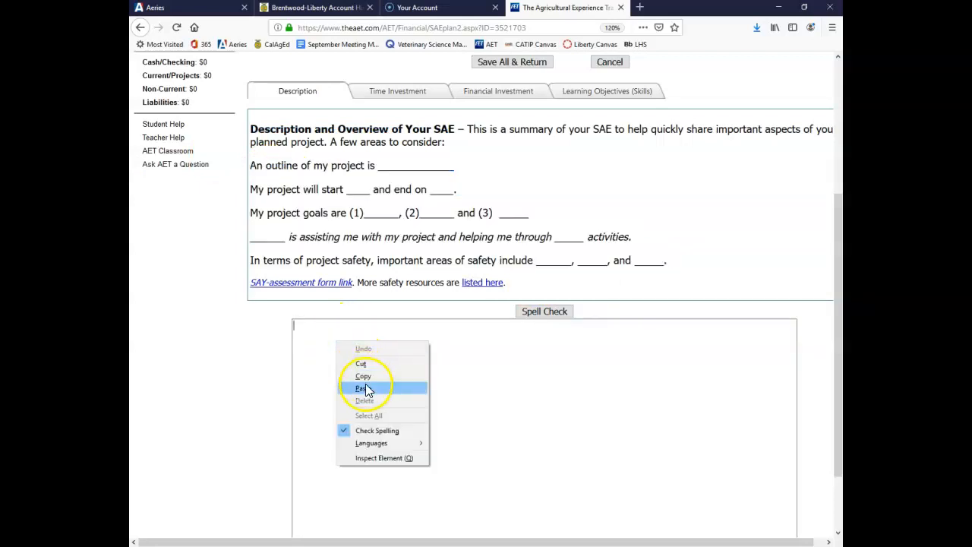
left_click(364, 389)
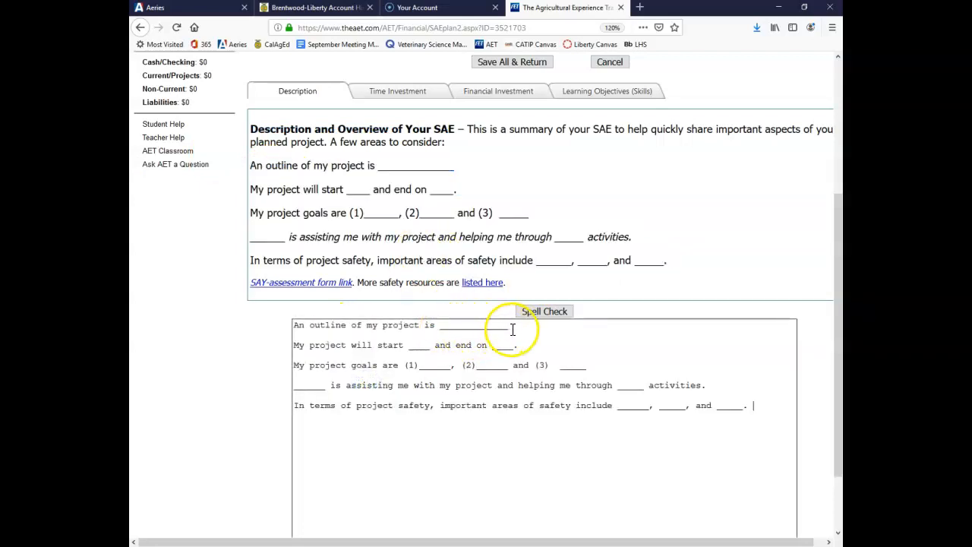
left_click_drag(509, 330, 440, 328)
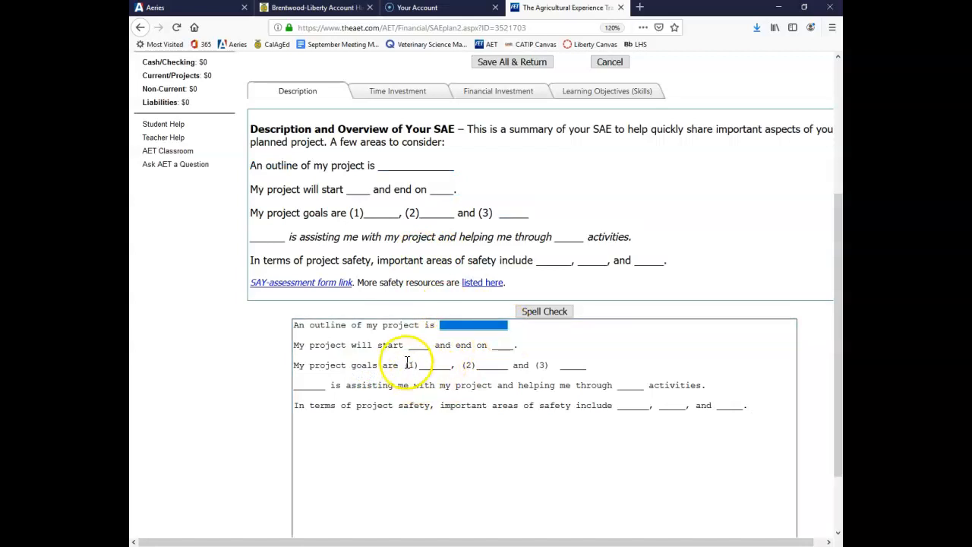
left_click_drag(408, 365, 415, 365)
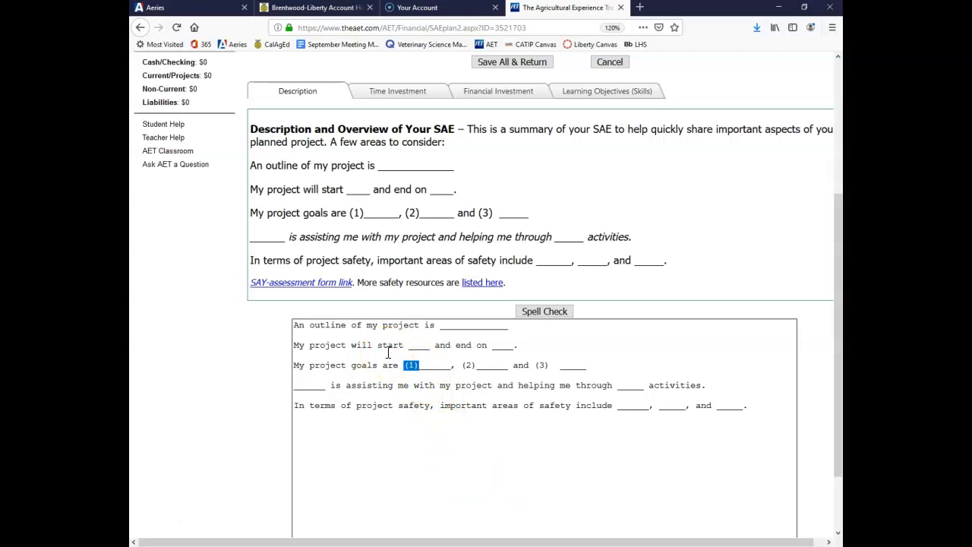
Review the template sentences in the SAE plan's Time Investment and Financial Investment sections.
left_click(398, 94)
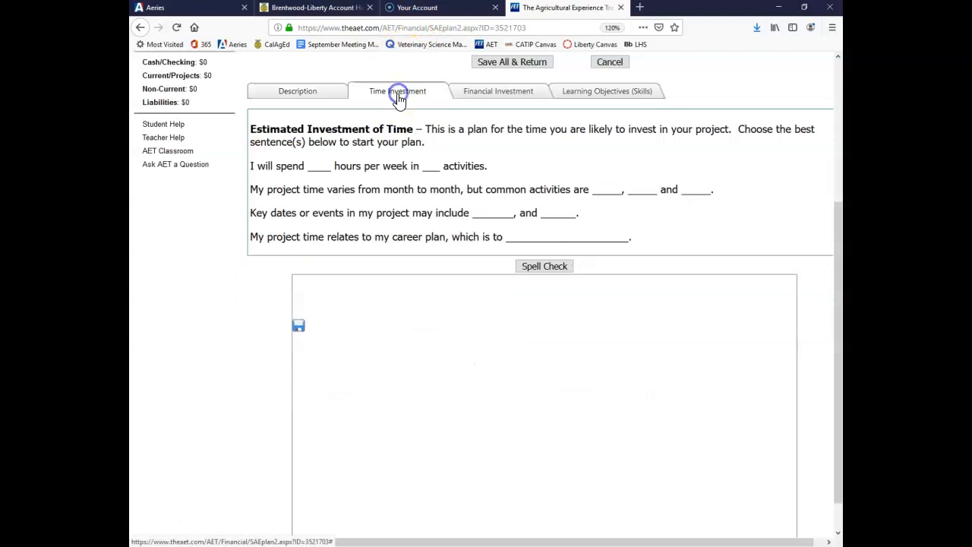
left_click(651, 352)
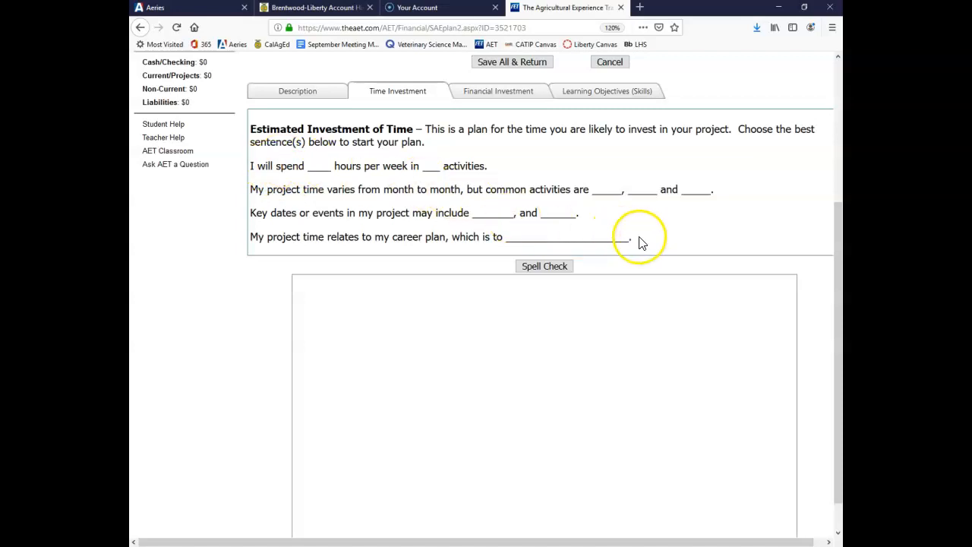
left_click_drag(645, 241, 251, 166)
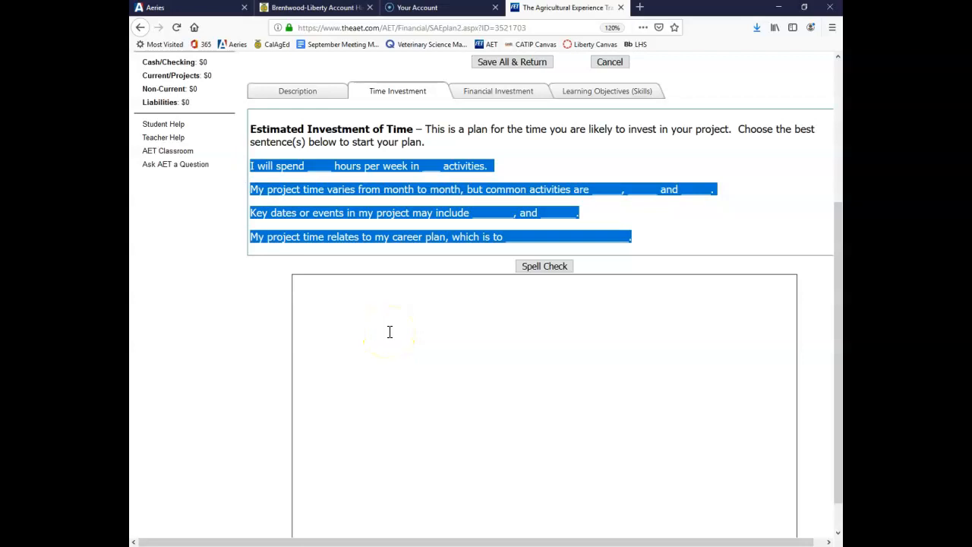
left_click(390, 332)
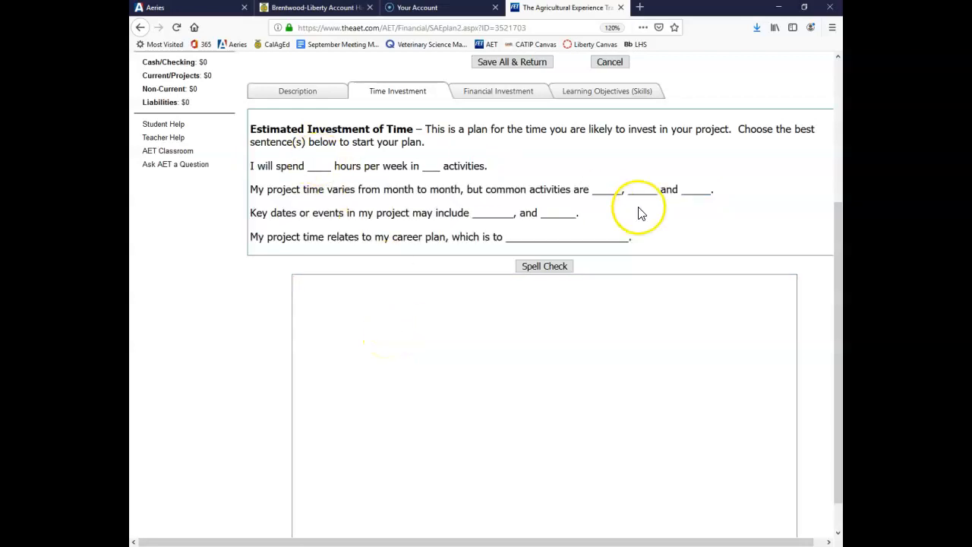
left_click(507, 91)
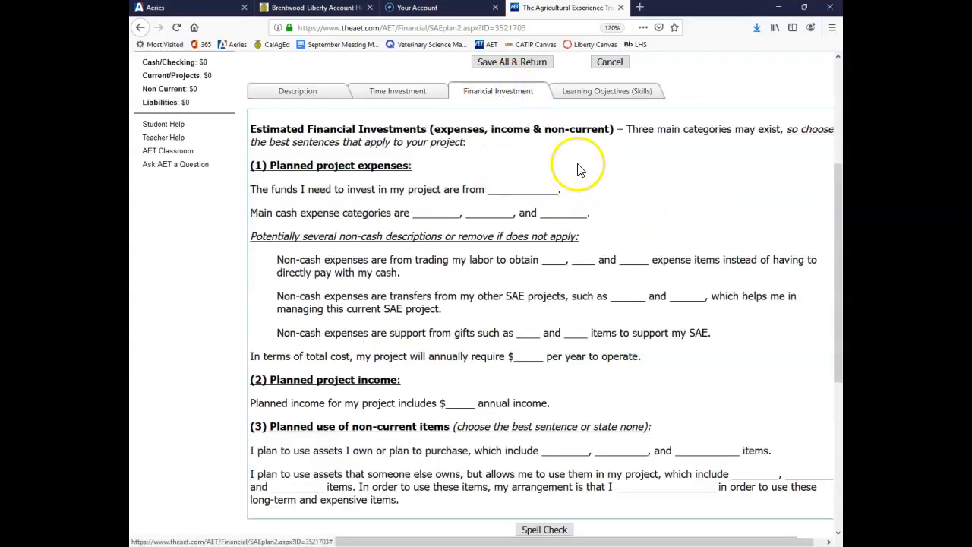
scroll(578, 167, "down", 3)
scroll(580, 167, "up", 1)
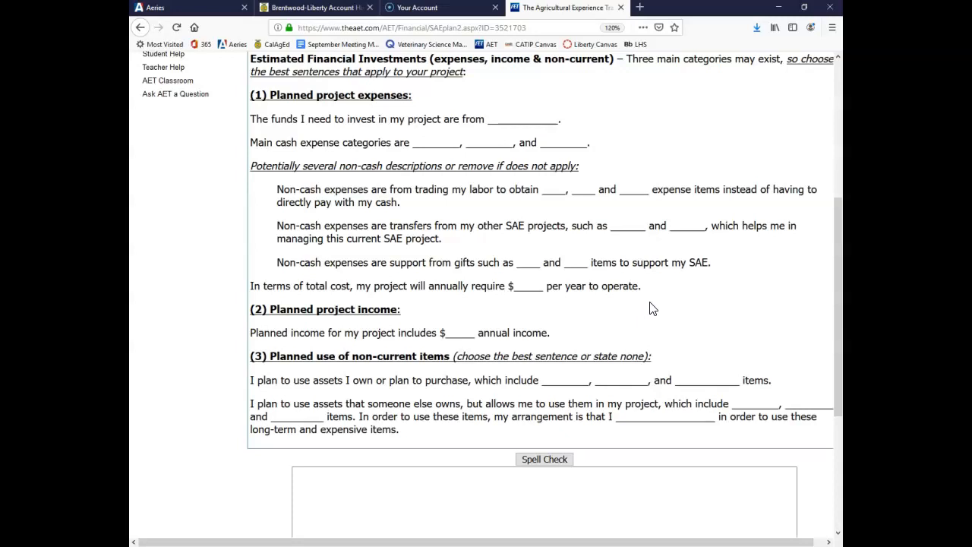
scroll(615, 165, "up", 5)
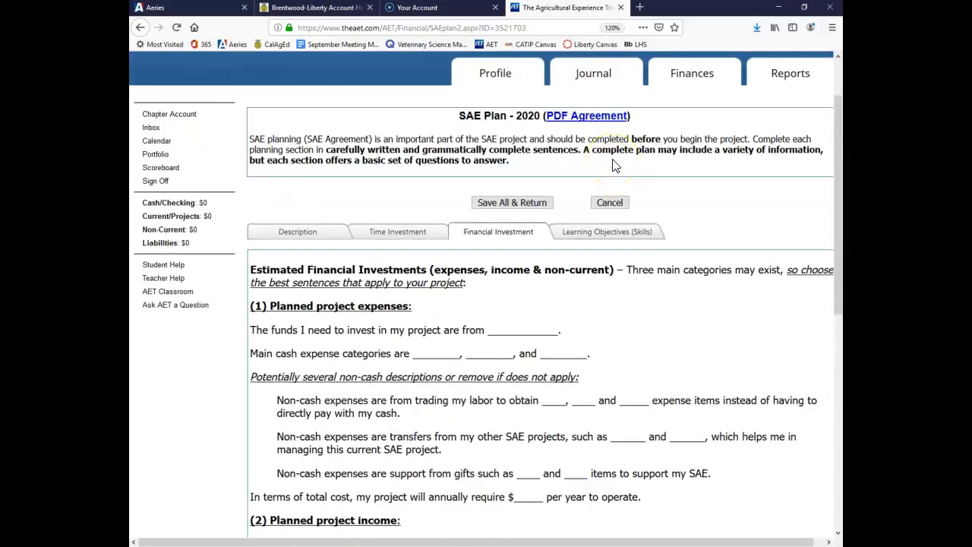
Go to the plan's Learning Objectives, open the skill area explorer and review the Animal Systems skills.
left_click(608, 232)
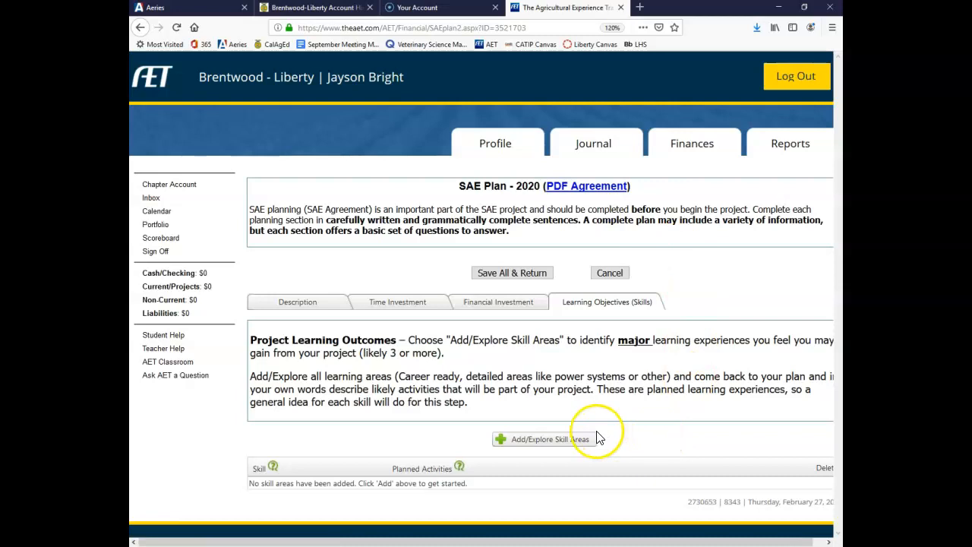
left_click(526, 445)
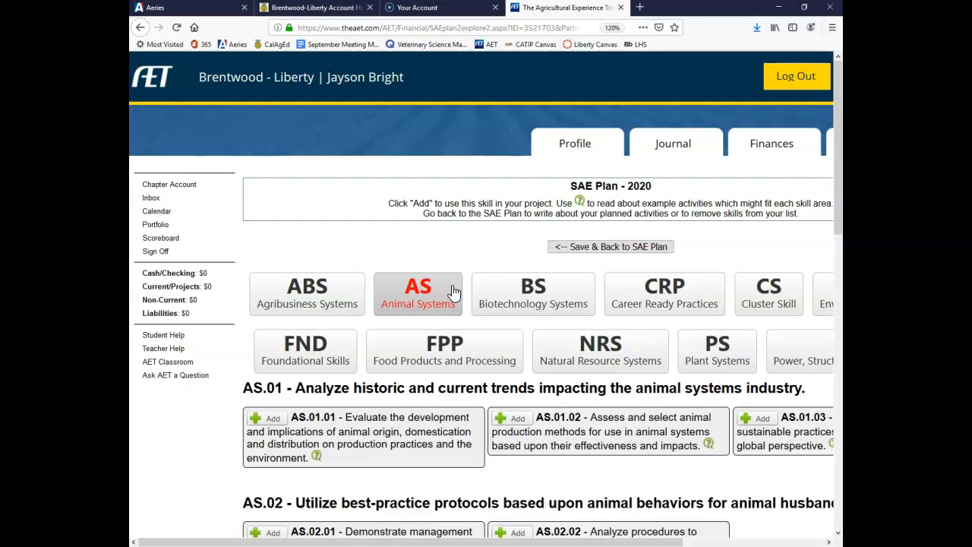
scroll(369, 354, "down", 3)
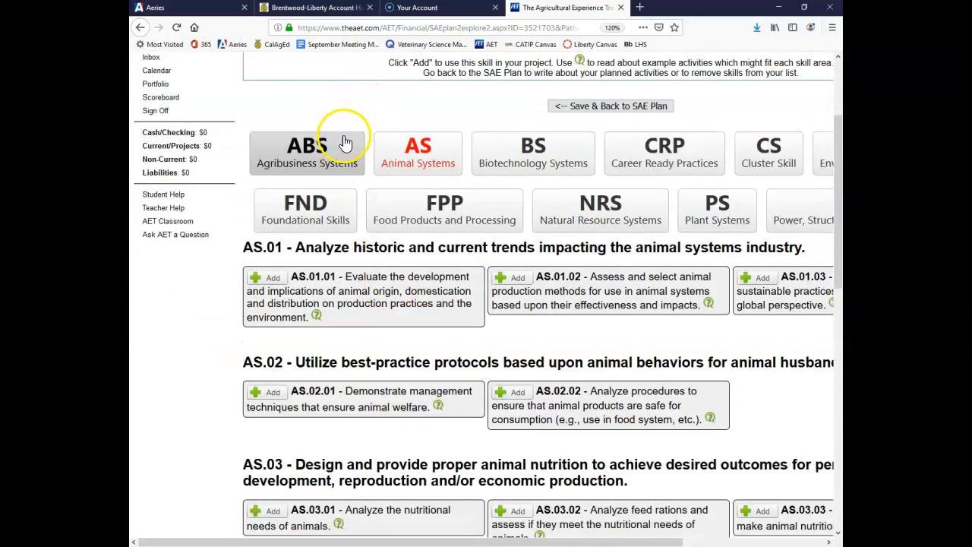
left_click_drag(468, 543, 571, 534)
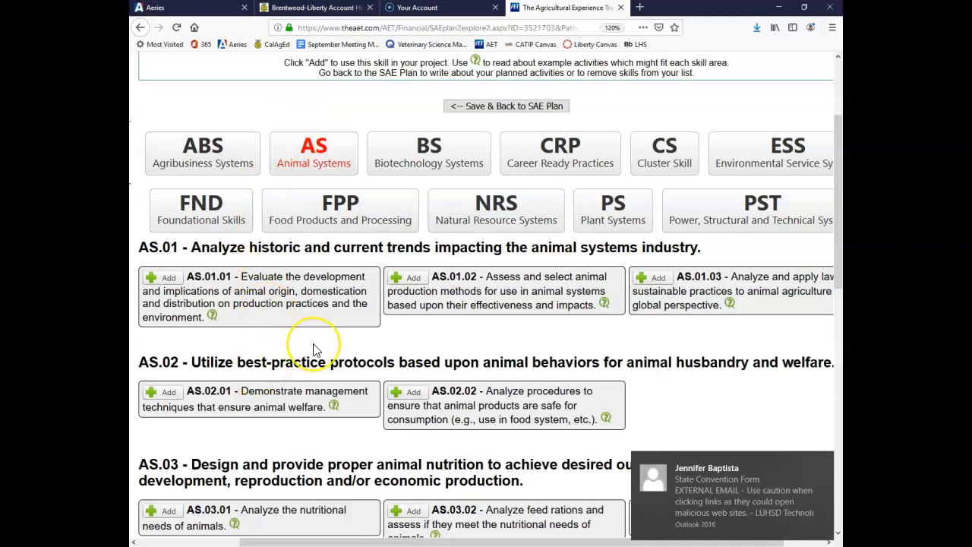
scroll(315, 347, "down", 2)
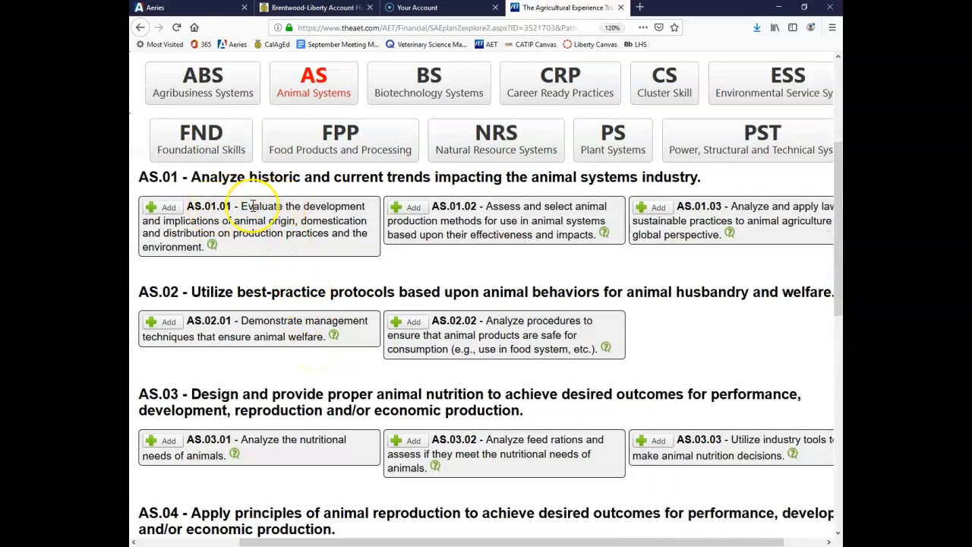
scroll(258, 201, "down", 4)
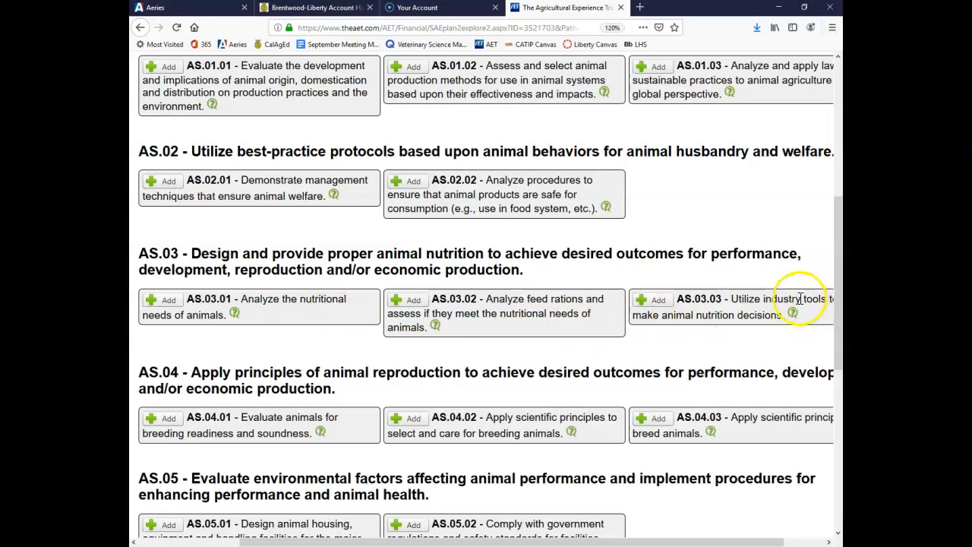
left_click_drag(560, 543, 591, 542)
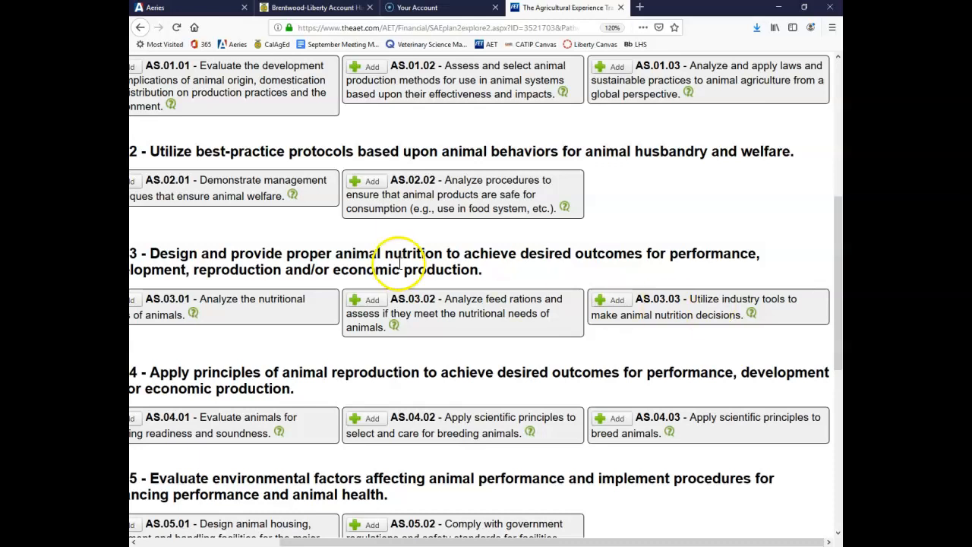
Examine the skills offered under the Plant Systems area, from PS.01 through PS.04.
scroll(401, 257, "up", 4)
left_click(575, 352)
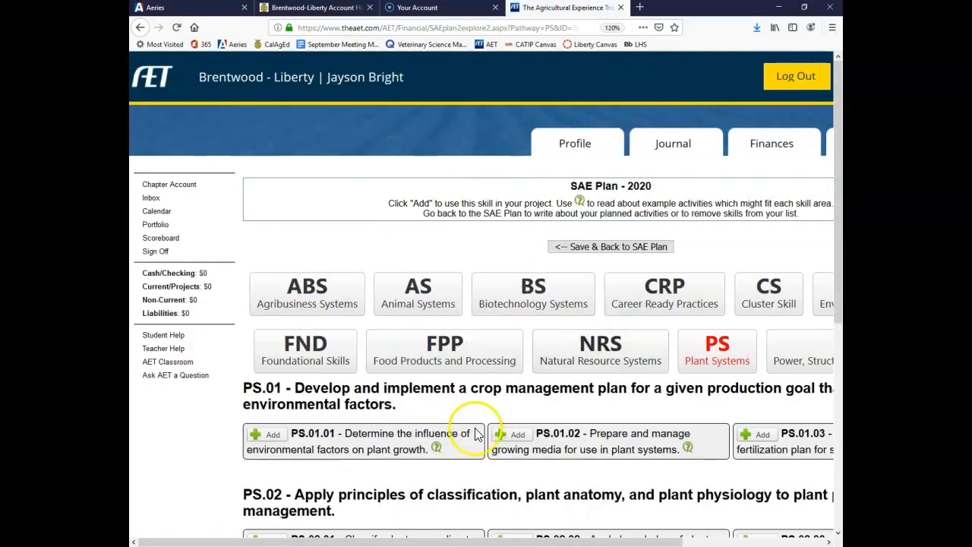
left_click_drag(517, 541, 608, 535)
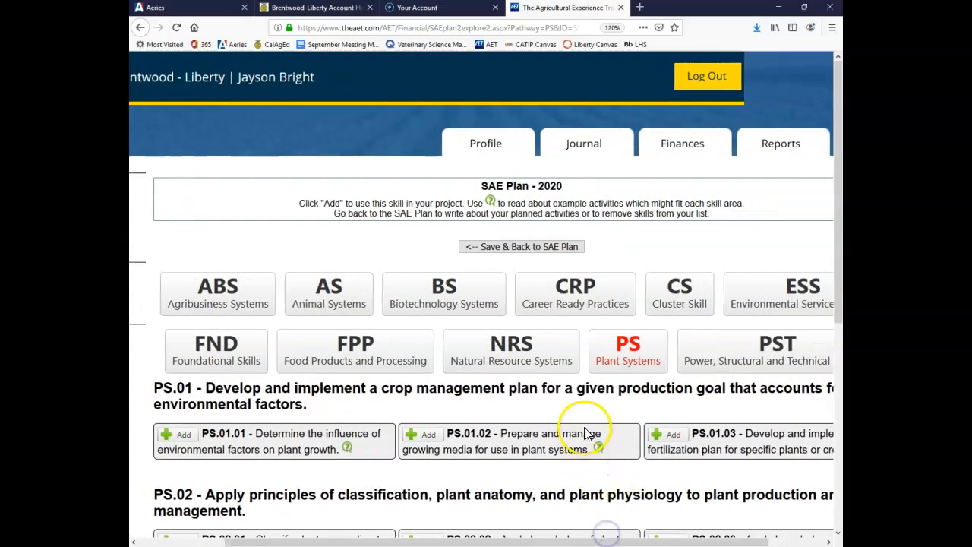
scroll(589, 430, "down", 3)
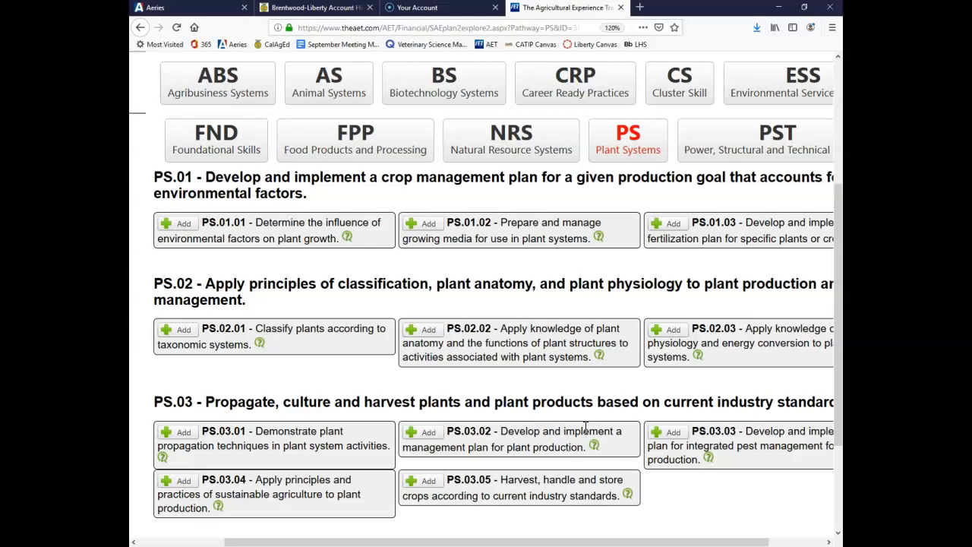
scroll(586, 428, "down", 3)
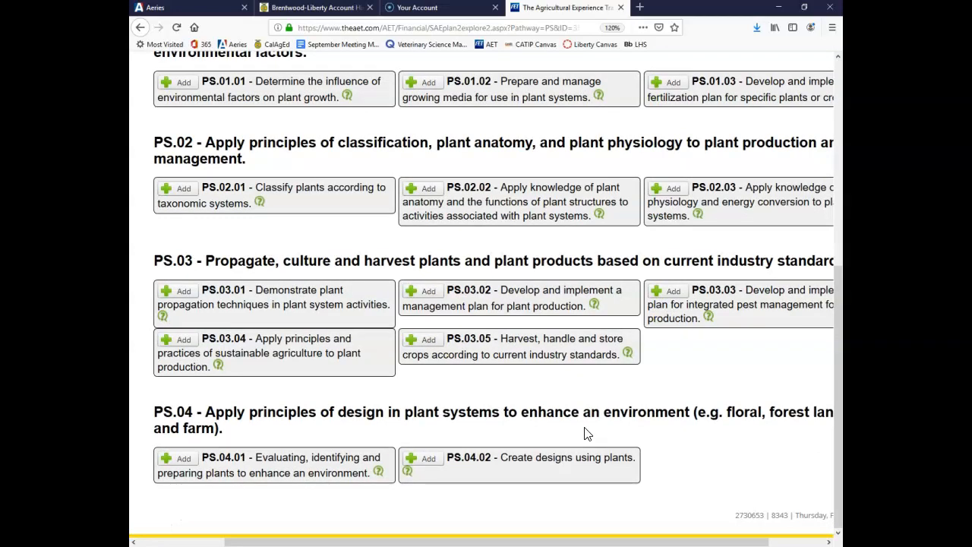
scroll(586, 428, "up", 7)
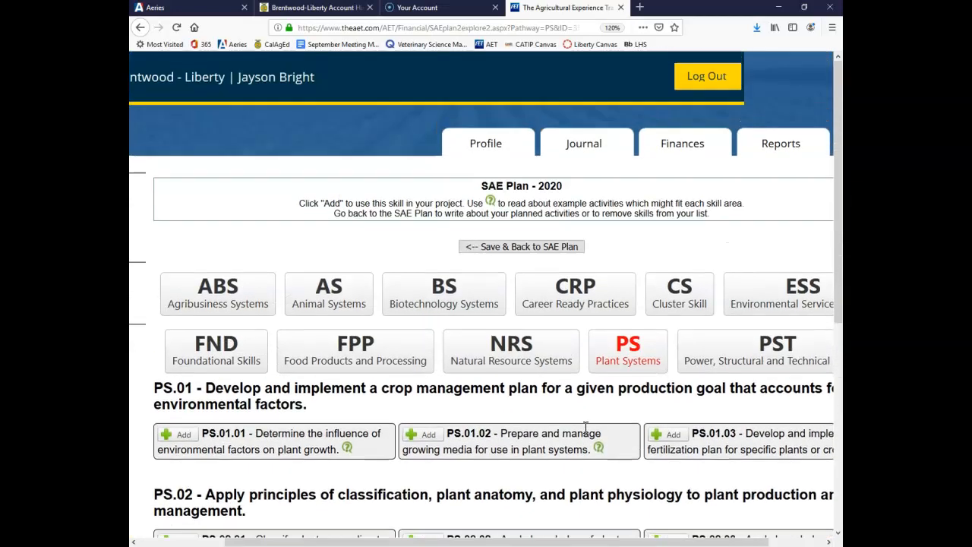
Add the Foundational Skills item FND.A1.01, Explore areas that interest you, to the SAE plan and save the whole plan.
left_click(251, 349)
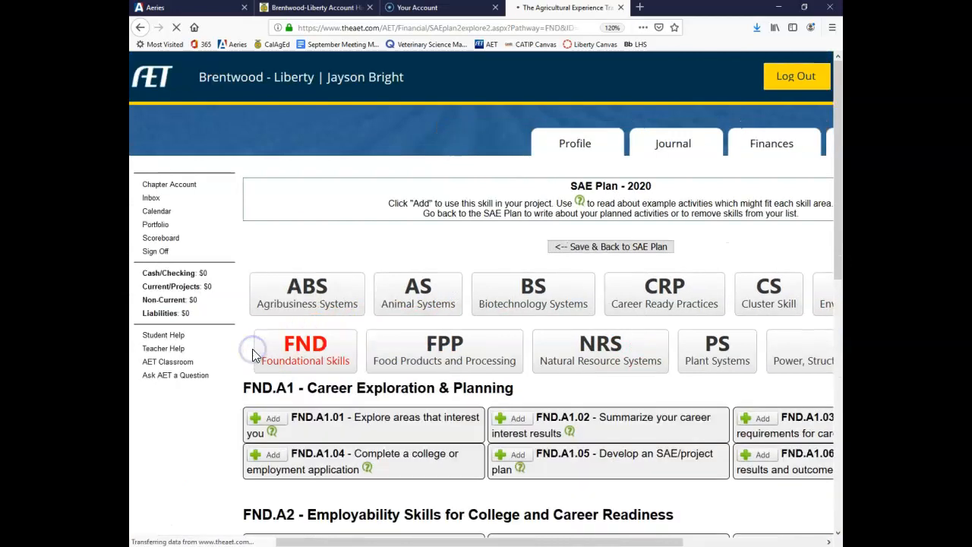
scroll(255, 356, "down", 4)
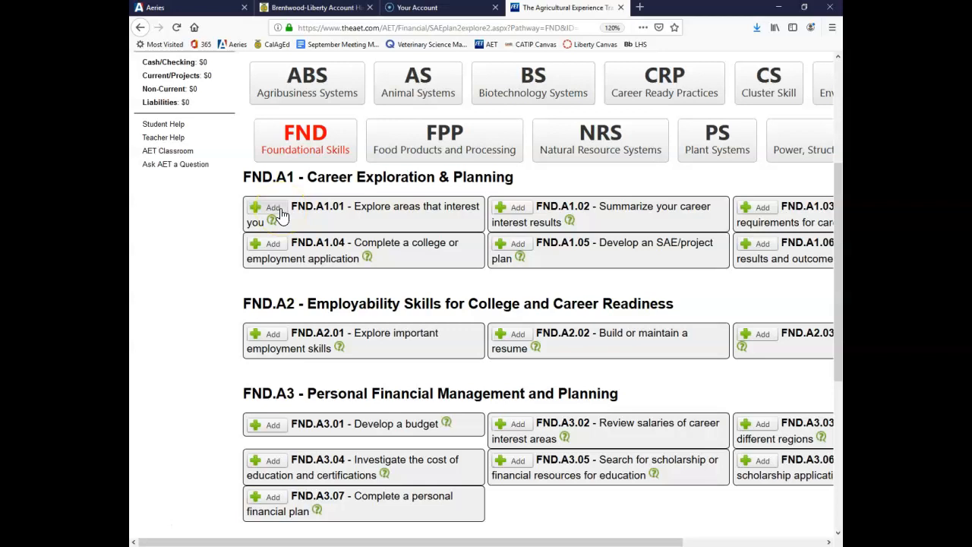
scroll(380, 201, "up", 3)
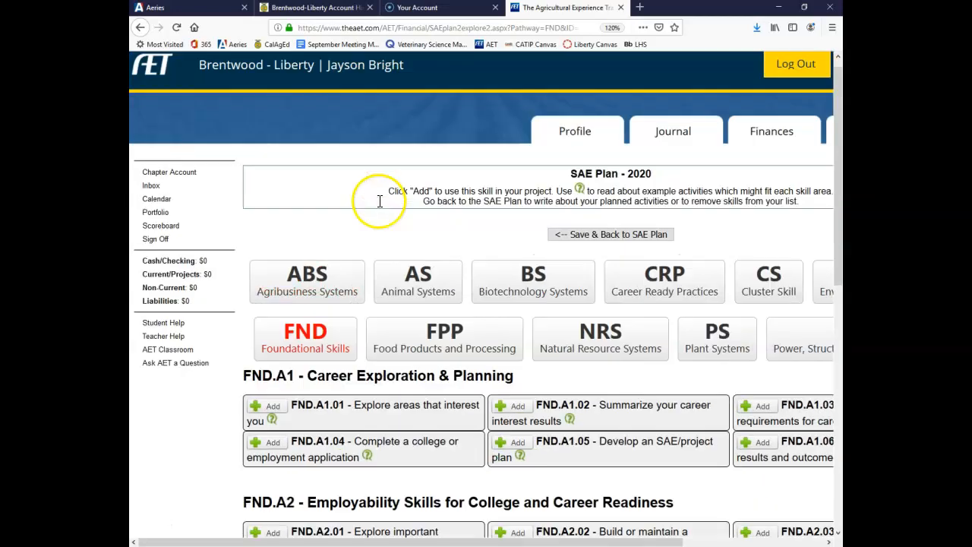
scroll(382, 208, "down", 1)
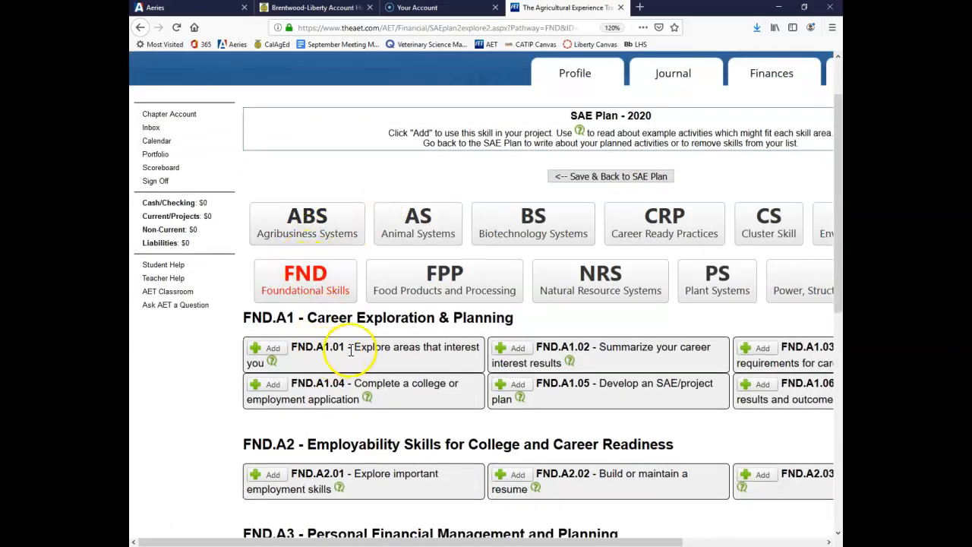
left_click(264, 348)
left_click(611, 177)
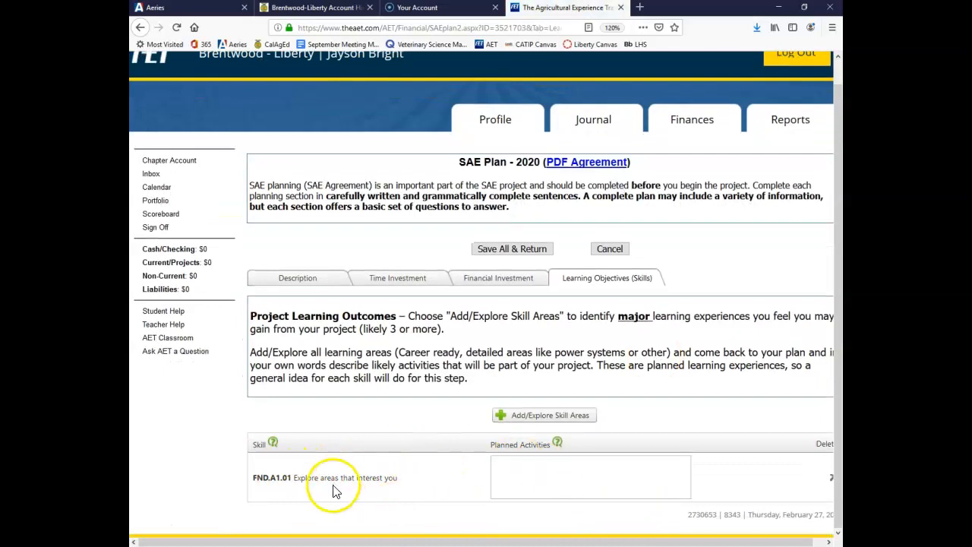
left_click(527, 472)
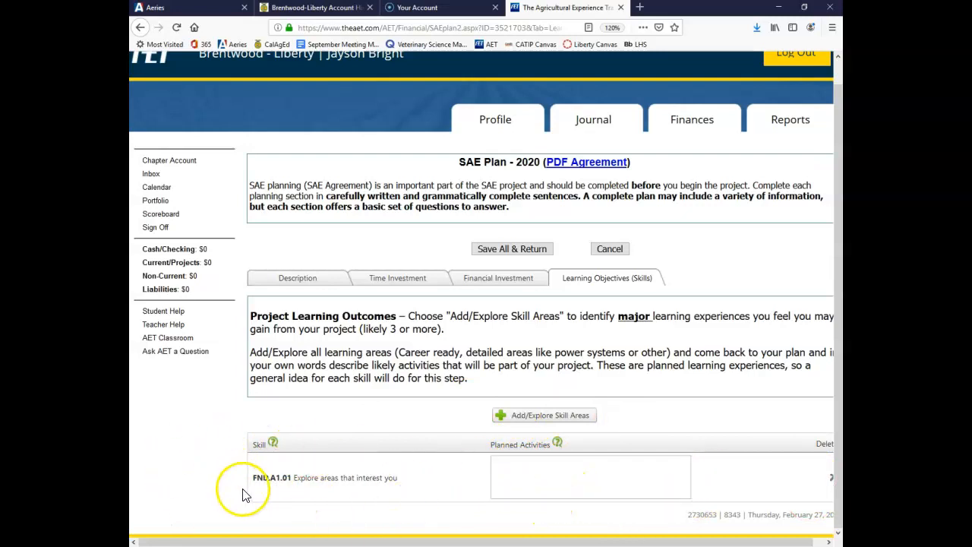
left_click(513, 258)
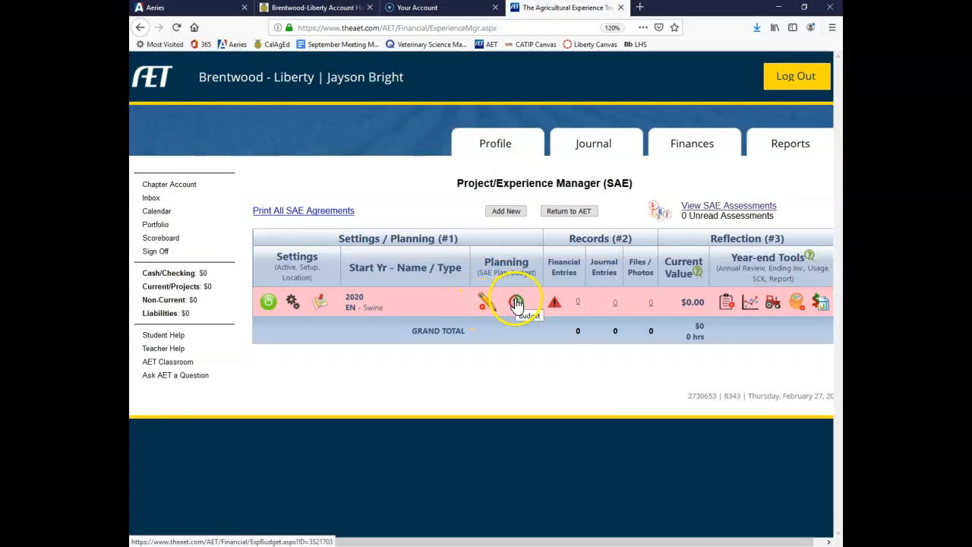
Open the 2020 Swine project's budget and set the estimated Cash/Market Sale income to 0.
left_click(516, 304)
scroll(247, 230, "down", 2)
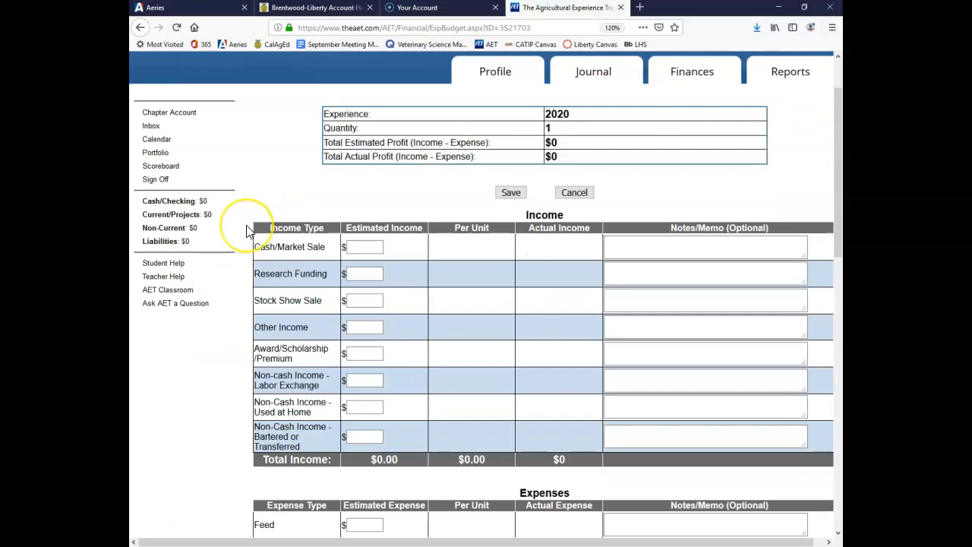
scroll(246, 230, "down", 4)
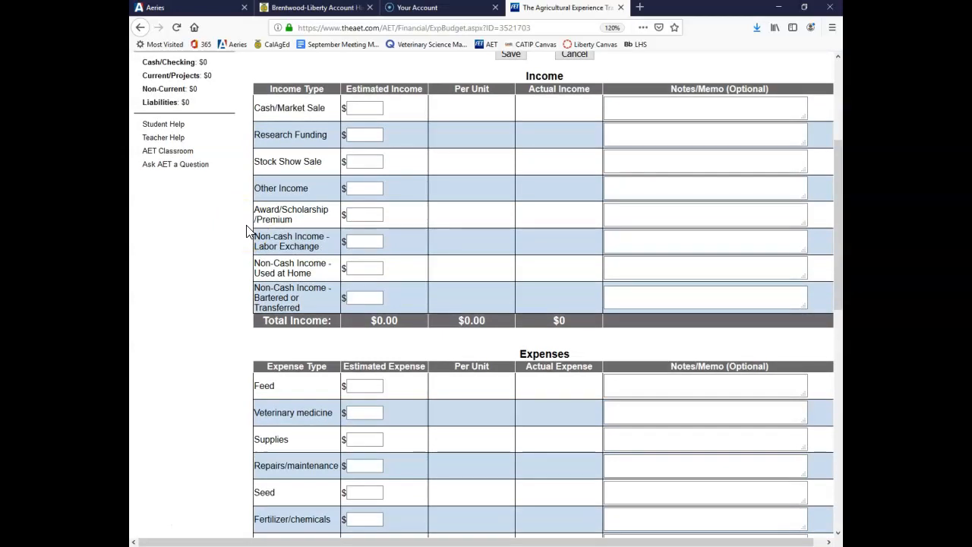
left_click(356, 107)
type("0")
Try the memo "This is a research project only" for Cash/Market Sale and clear it again.
left_click(683, 104)
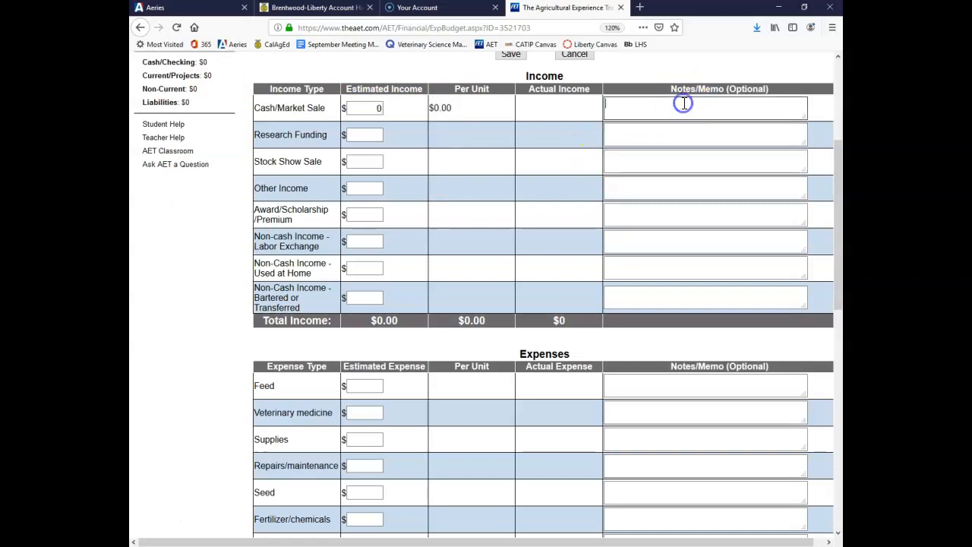
type("this is")
key("BackSpace")
key("BackSpace")
key("BackSpace")
key("BackSpace")
key("BackSpace")
key("BackSpace")
key("BackSpace")
key("BackSpace")
type("This is a research project only")
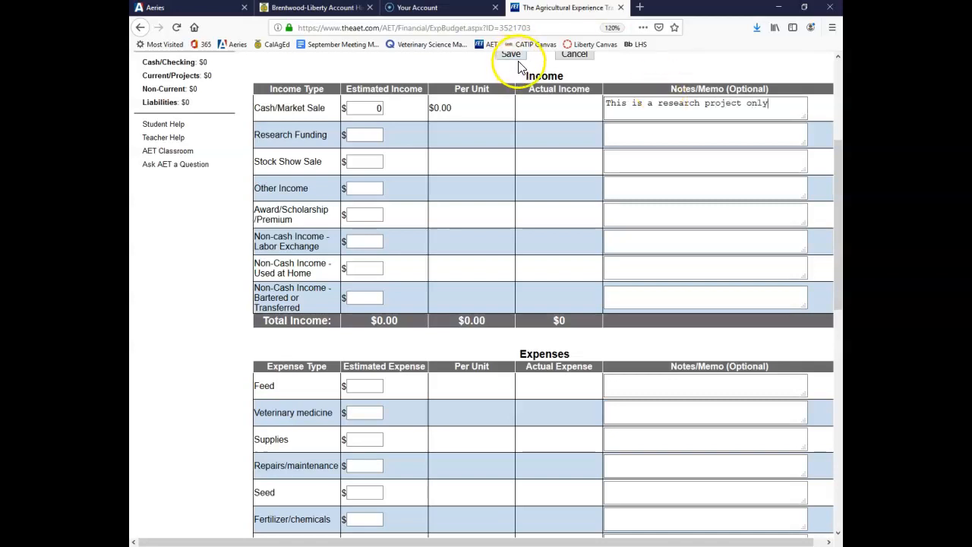
left_click_drag(778, 109, 588, 107)
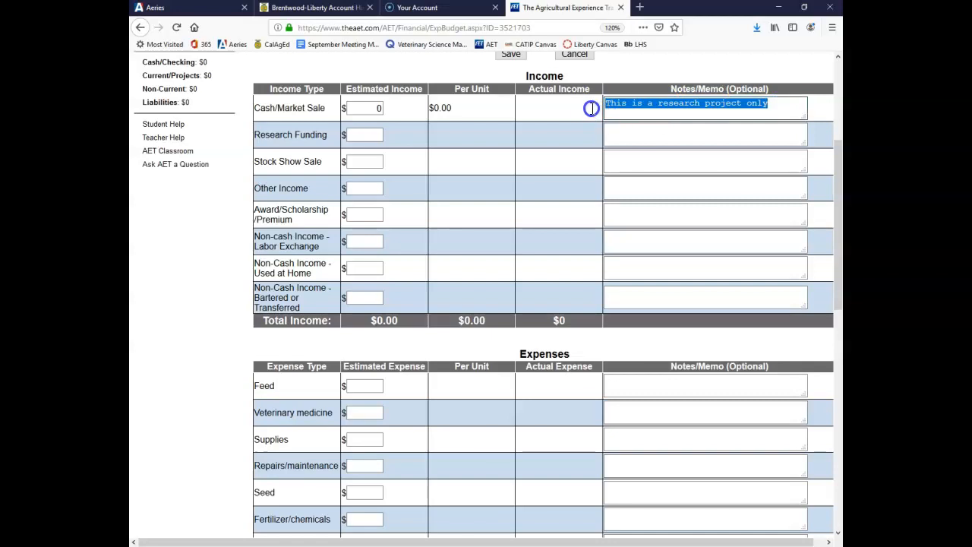
key("BackSpace")
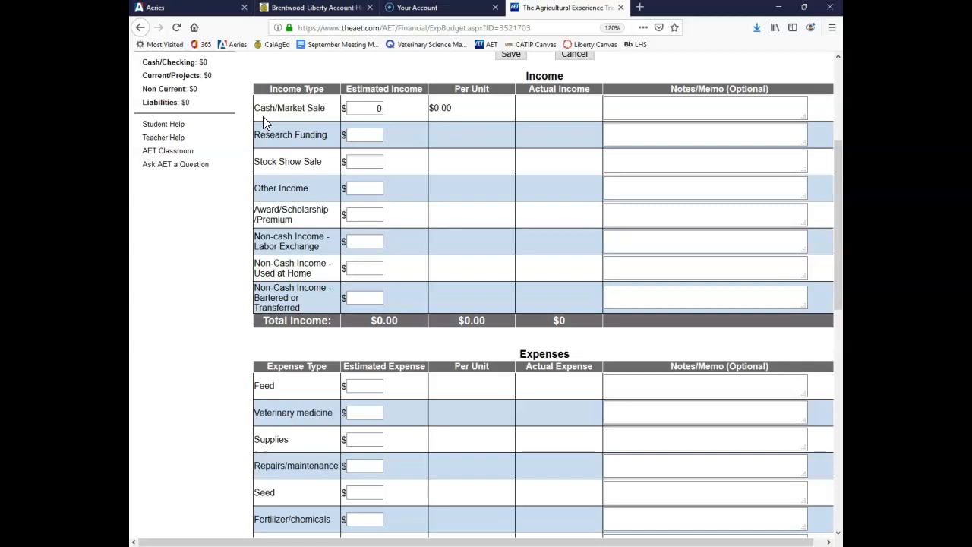
Examine the income and expense types listed in the project's budget.
scroll(262, 190, "down", 5)
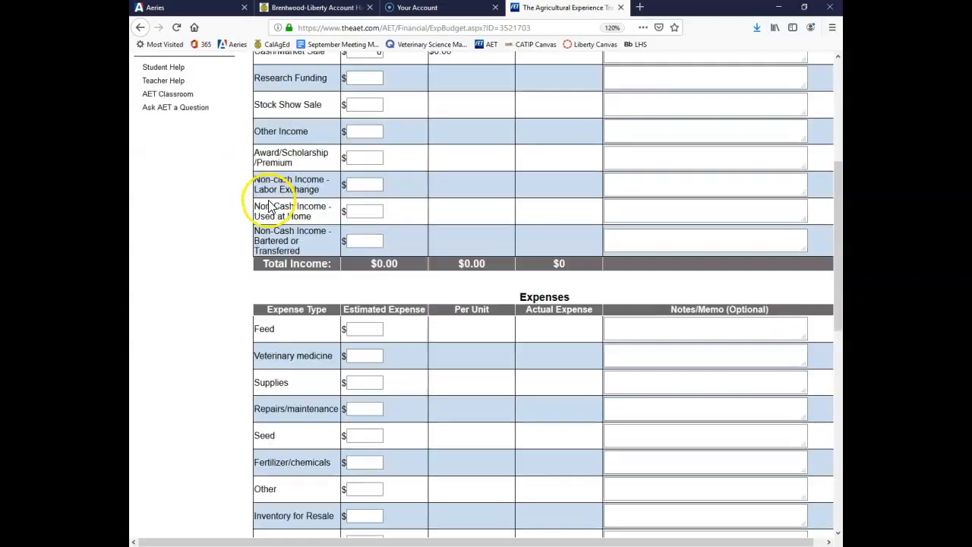
scroll(337, 178, "up", 5)
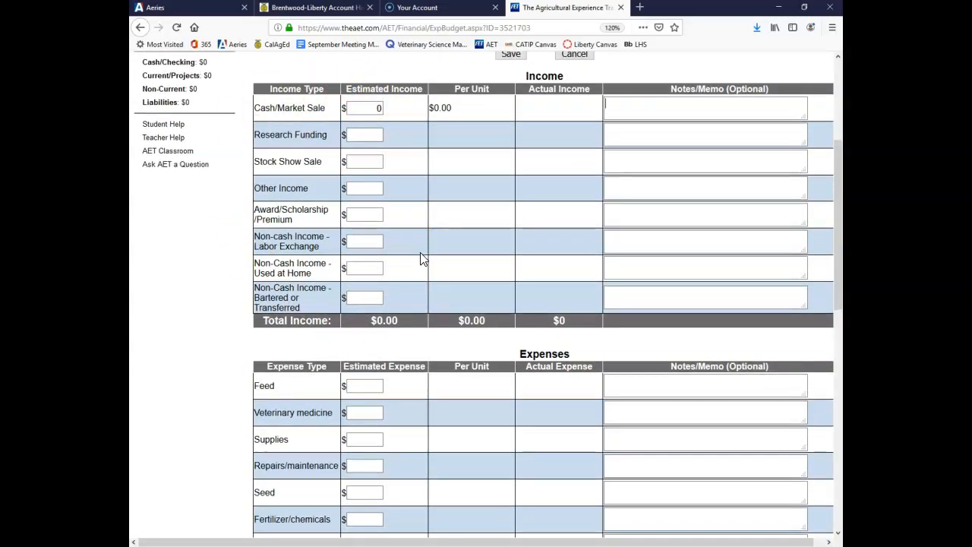
scroll(422, 258, "down", 6)
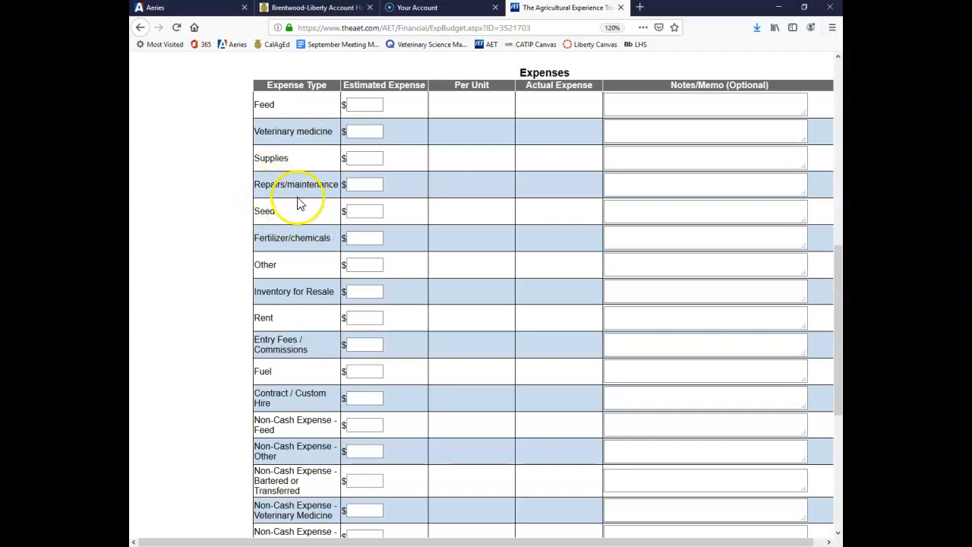
Set the estimated Inventory for Resale expense to 350 in the Swine project's budget and return to the project manager.
scroll(257, 253, "down", 2)
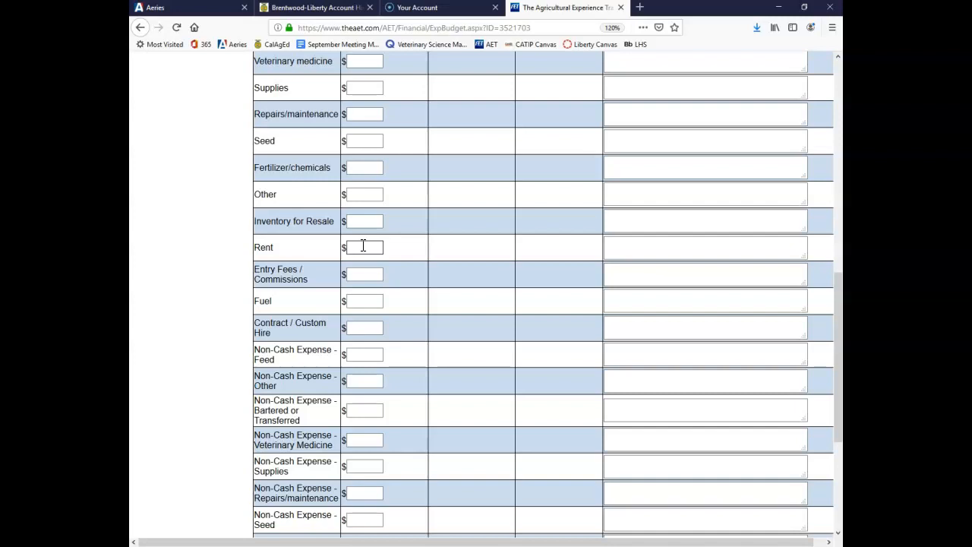
scroll(363, 246, "down", 3)
scroll(363, 245, "up", 5)
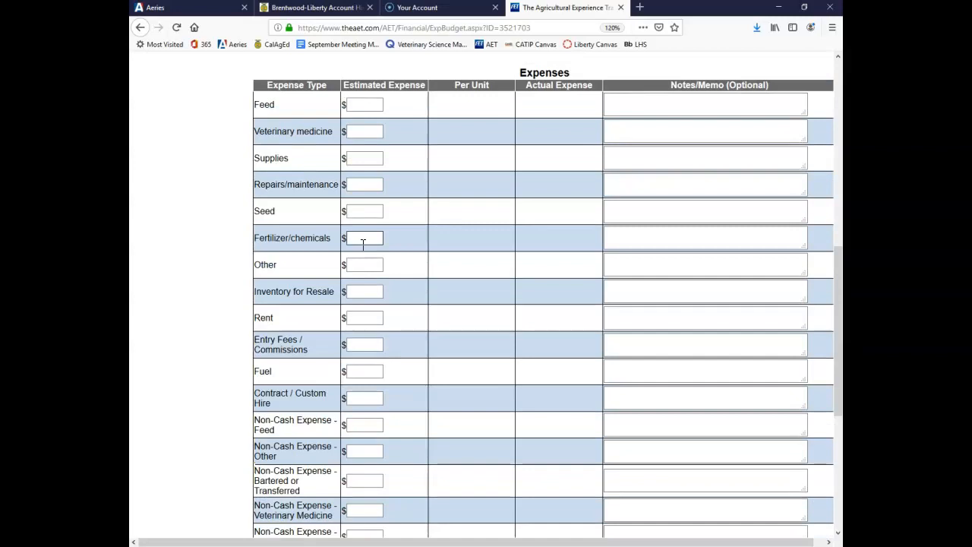
left_click(364, 291)
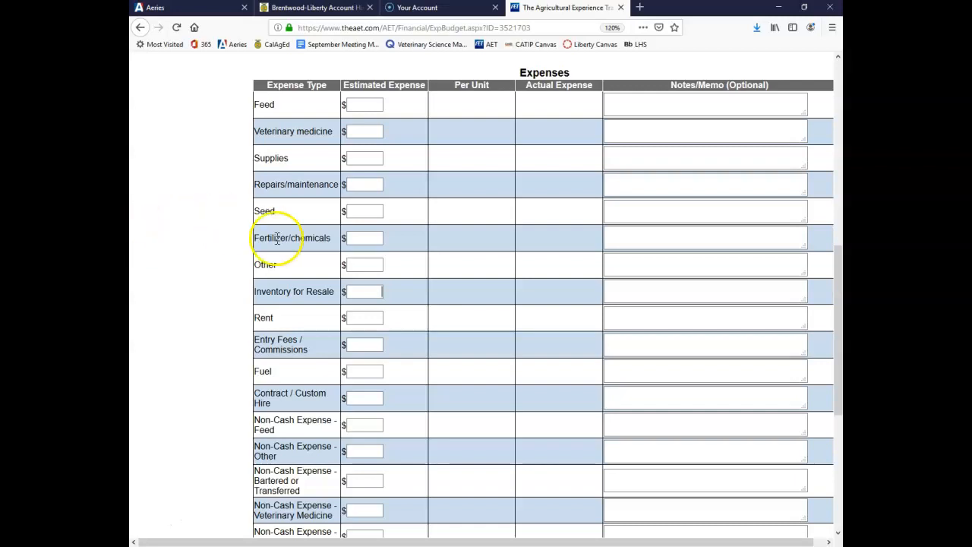
left_click(365, 291)
type("350")
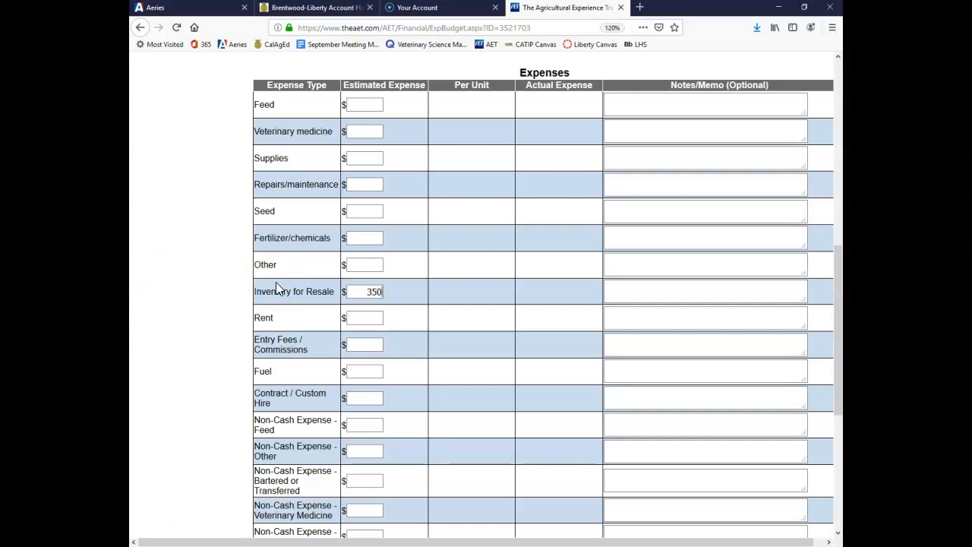
scroll(276, 285, "up", 10)
left_click(512, 266)
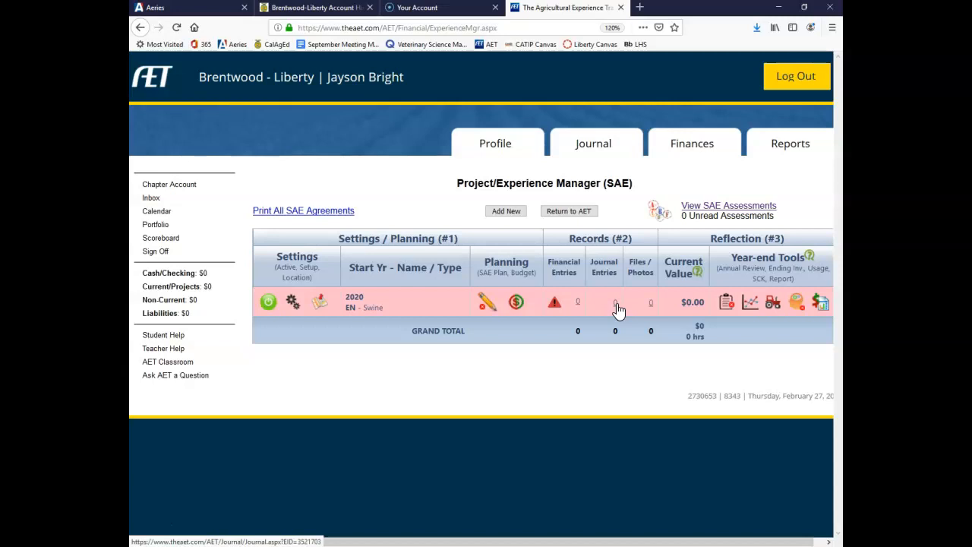
Start a new project activity in the 2020 Swine project's journal and date it 2/15/2020.
left_click(616, 306)
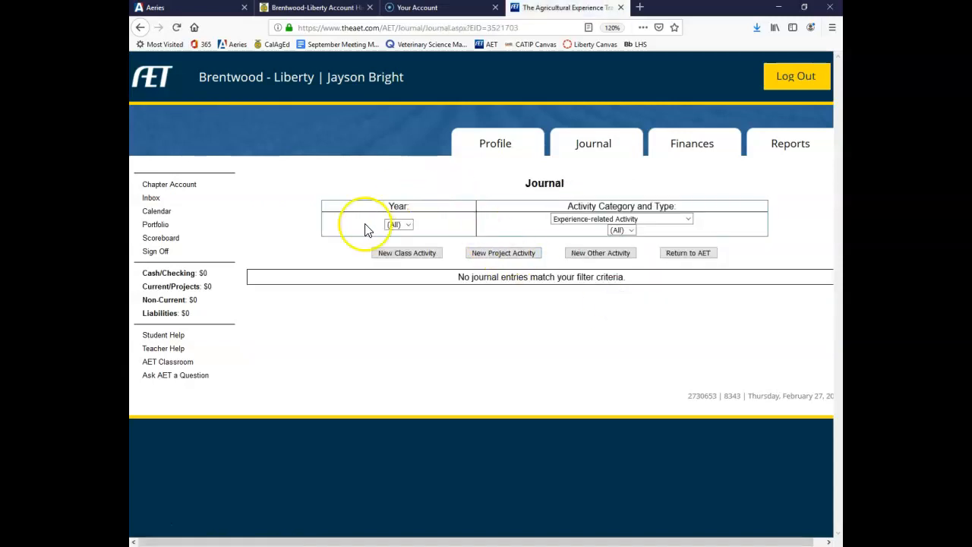
left_click(518, 261)
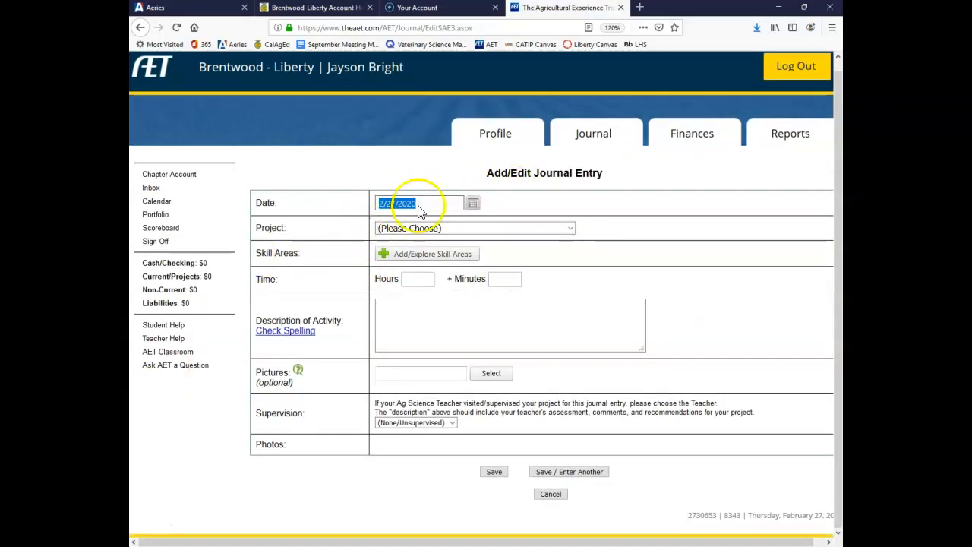
left_click(472, 203)
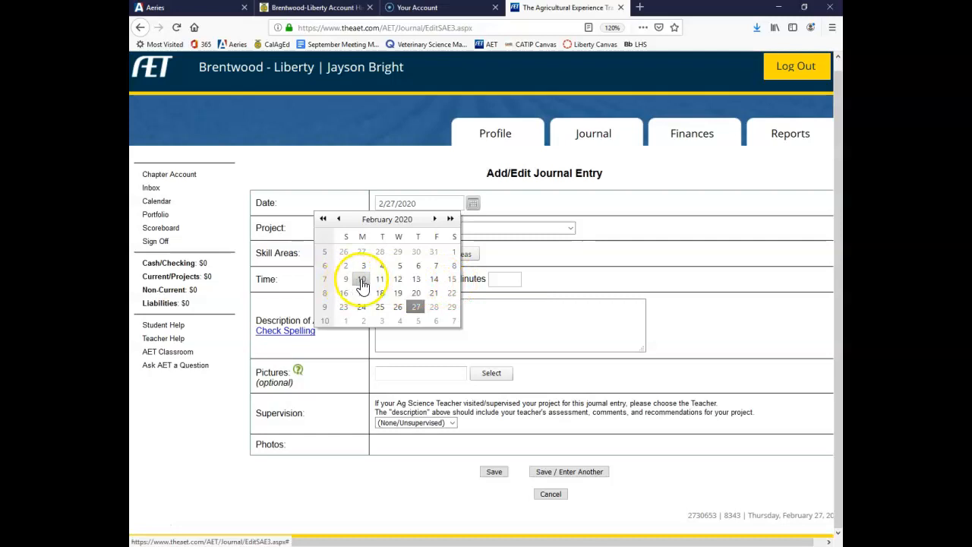
left_click(452, 281)
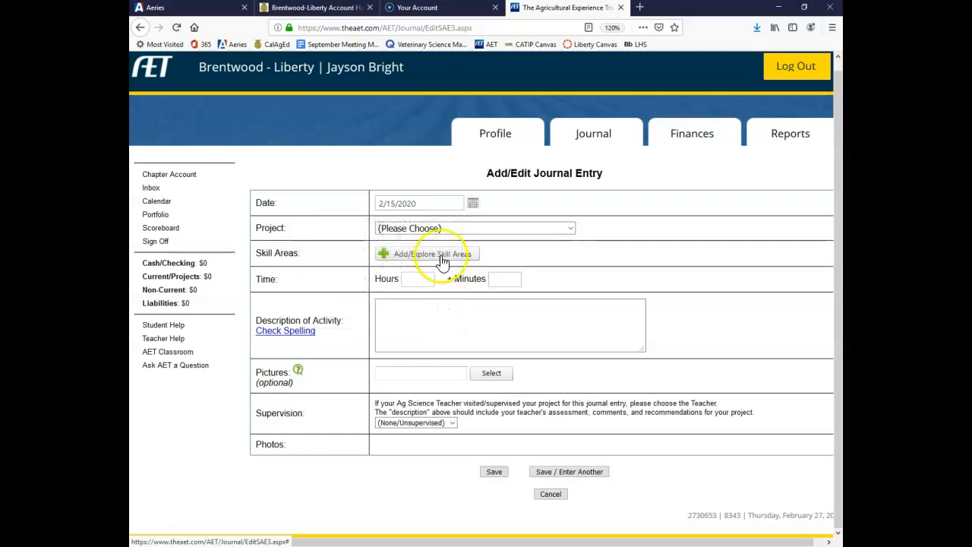
Check the week's dates in the calendar and enter "Feb 9-15" as the description of the activity.
left_click(472, 203)
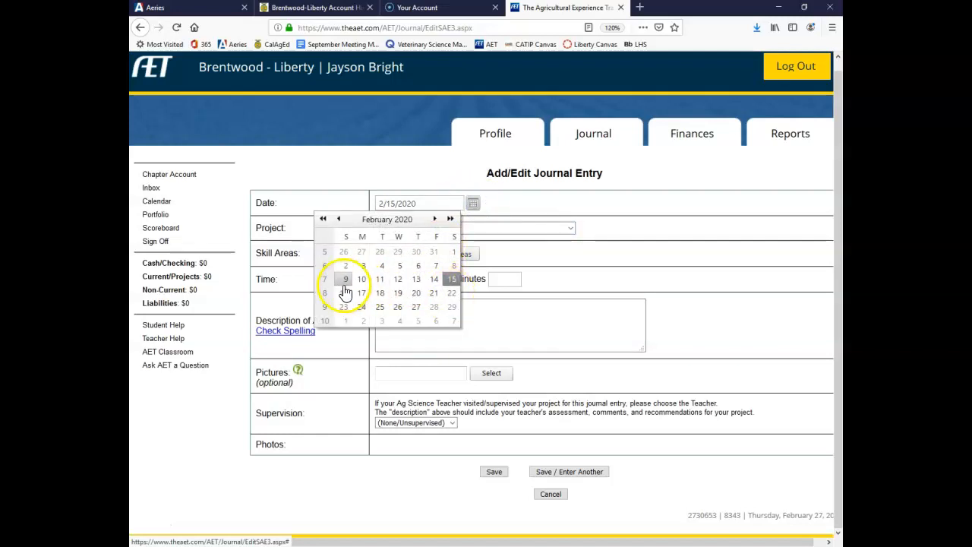
left_click(488, 326)
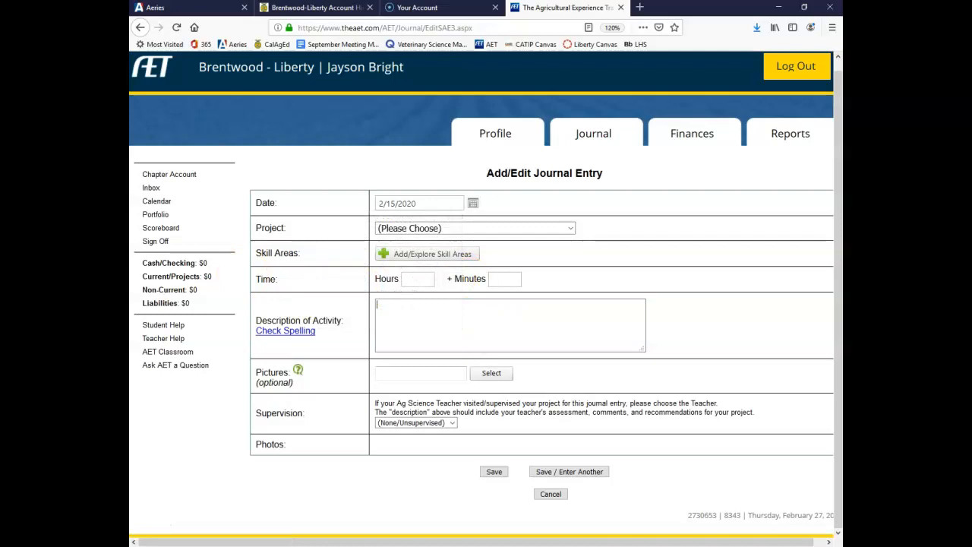
type("Feb")
type(" 8")
type(" 9-15")
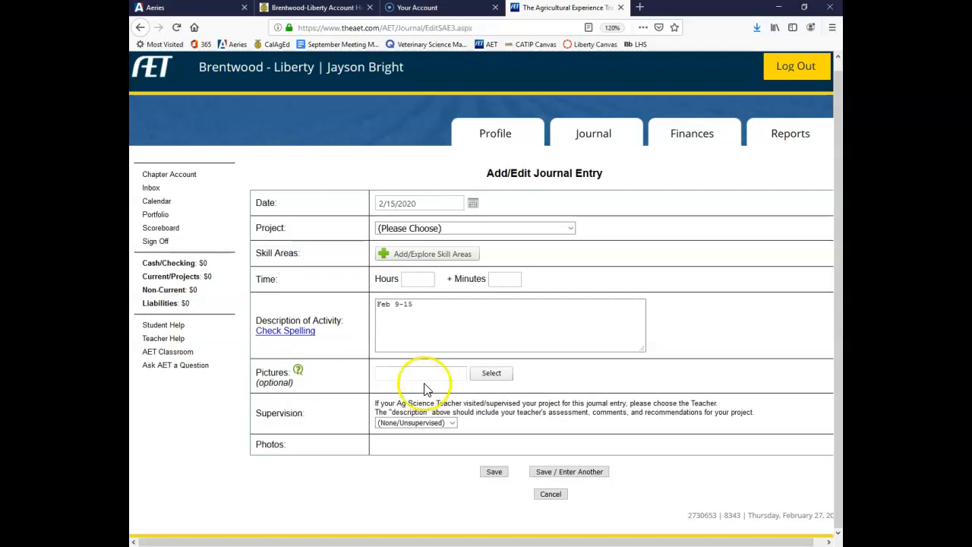
Look over the supervising teacher choices and assign the journal entry to the 2020 project.
left_click(454, 423)
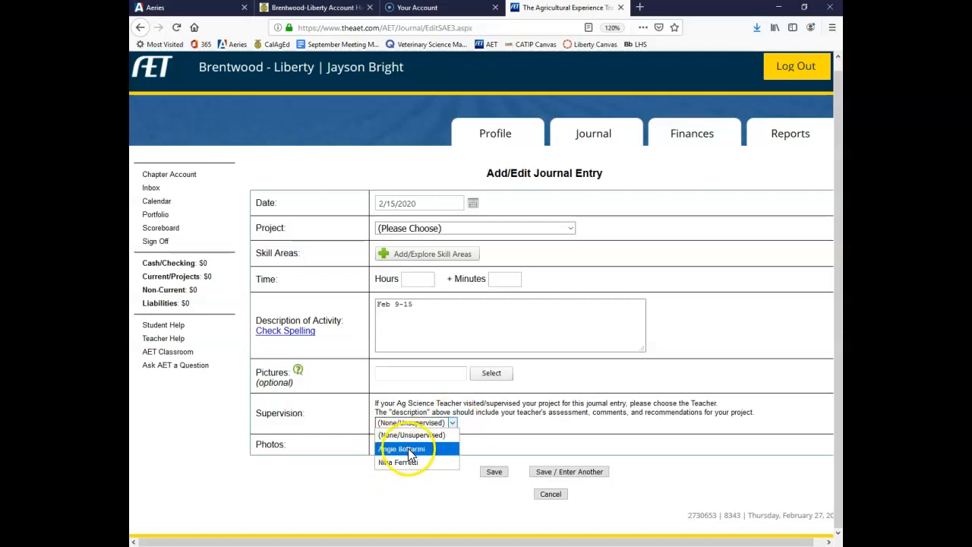
left_click(614, 376)
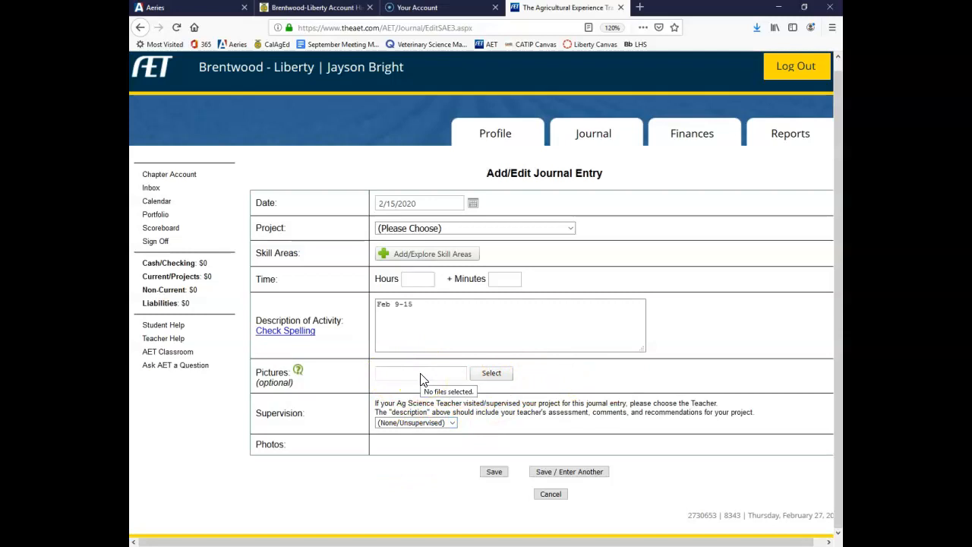
left_click(420, 281)
left_click(493, 279)
left_click(395, 257)
left_click(434, 229)
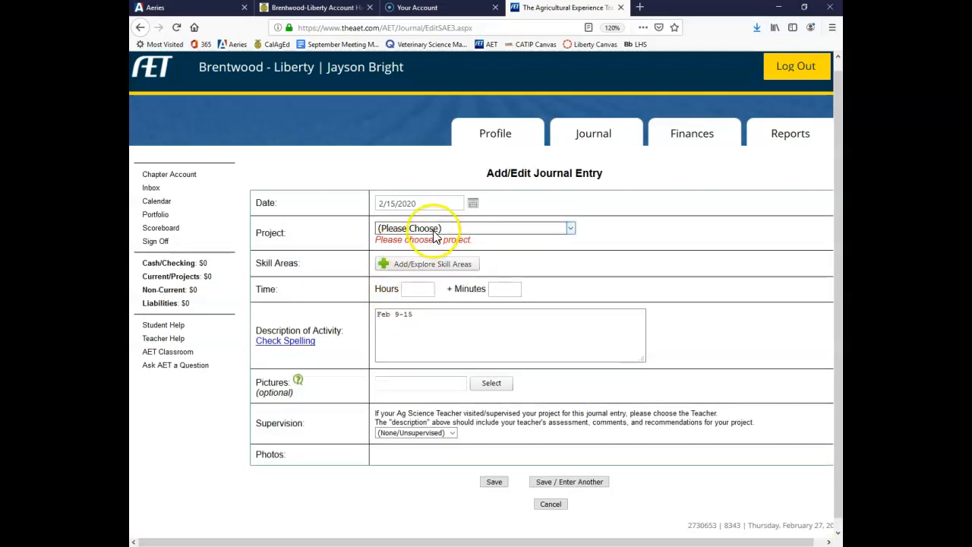
left_click(423, 259)
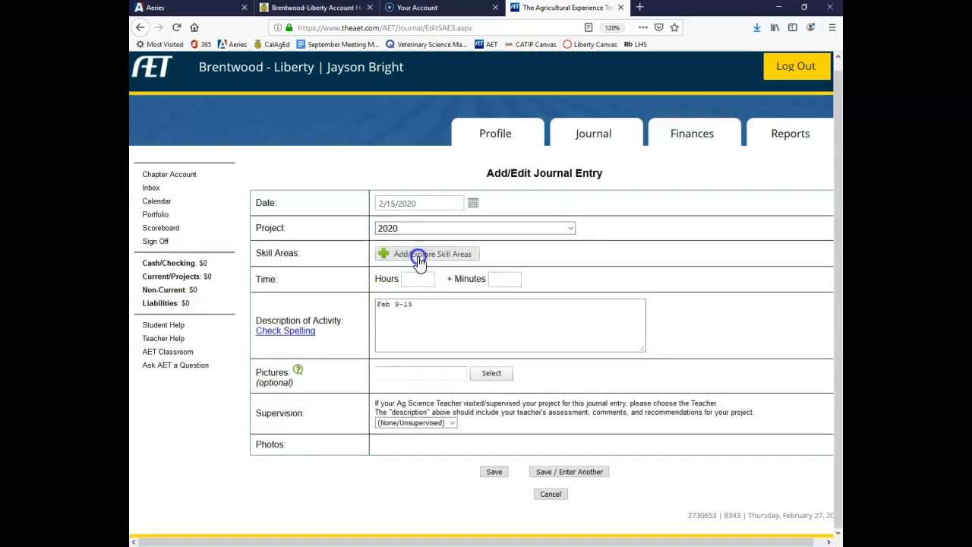
View the available skill areas and try to save the journal entry without selecting one.
left_click(420, 257)
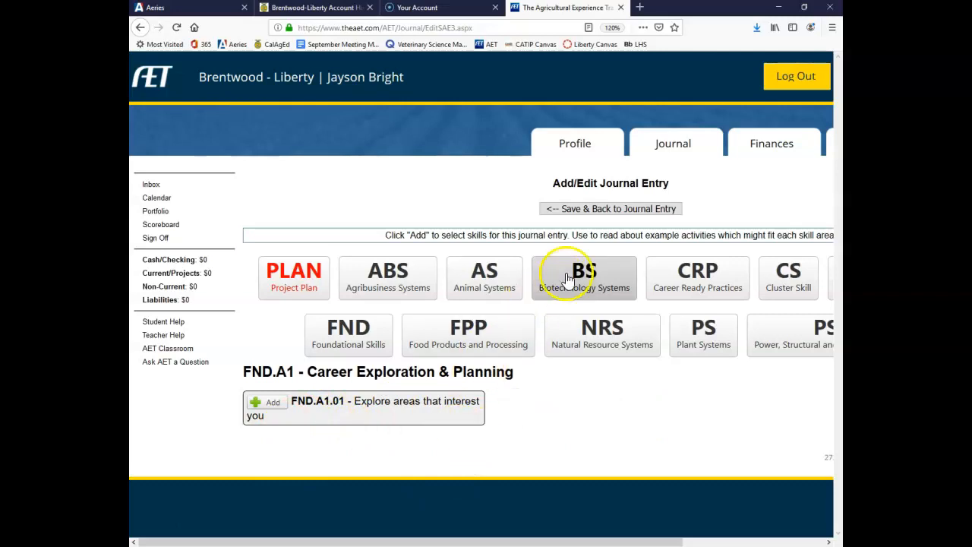
left_click(591, 210)
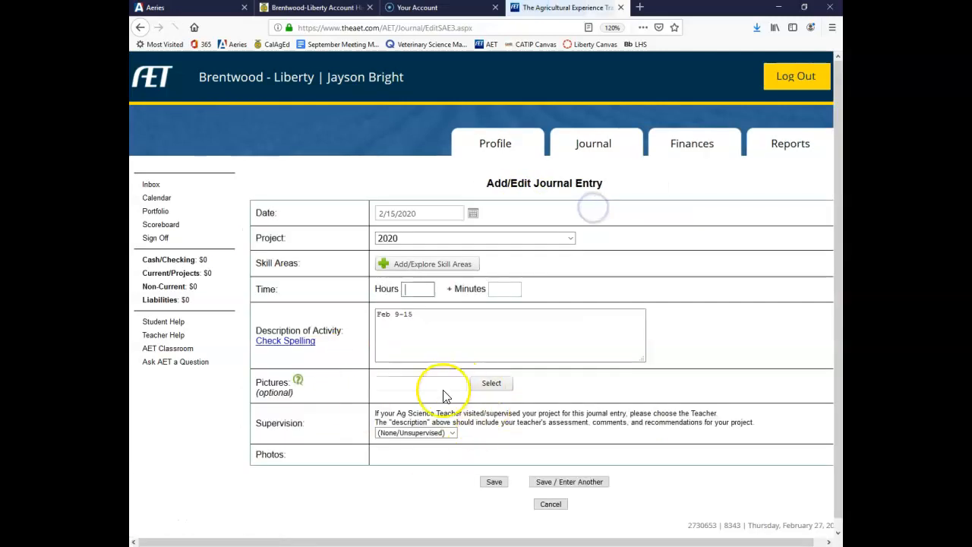
left_click(495, 482)
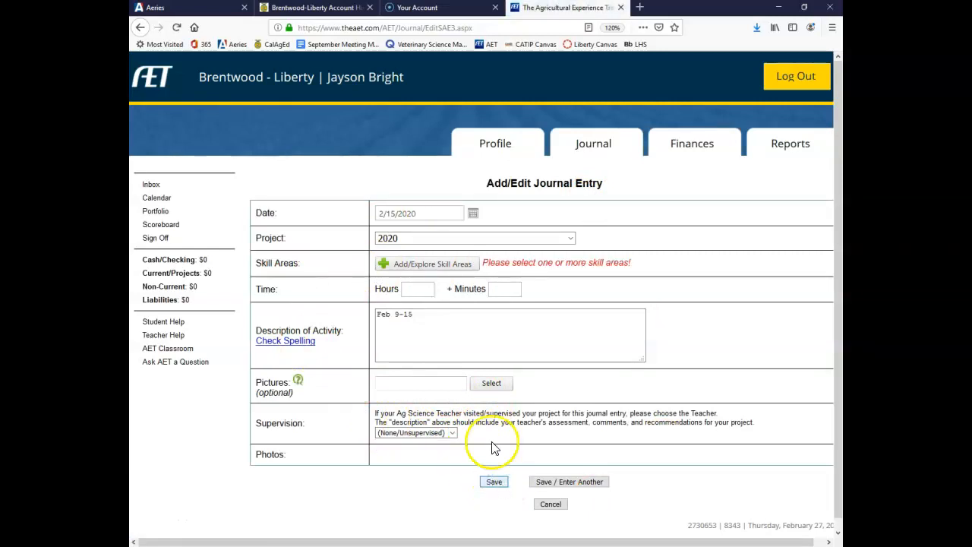
Add the skill area FND.A1.01, Explore areas that interest you, to the journal entry and save the entry.
left_click(431, 264)
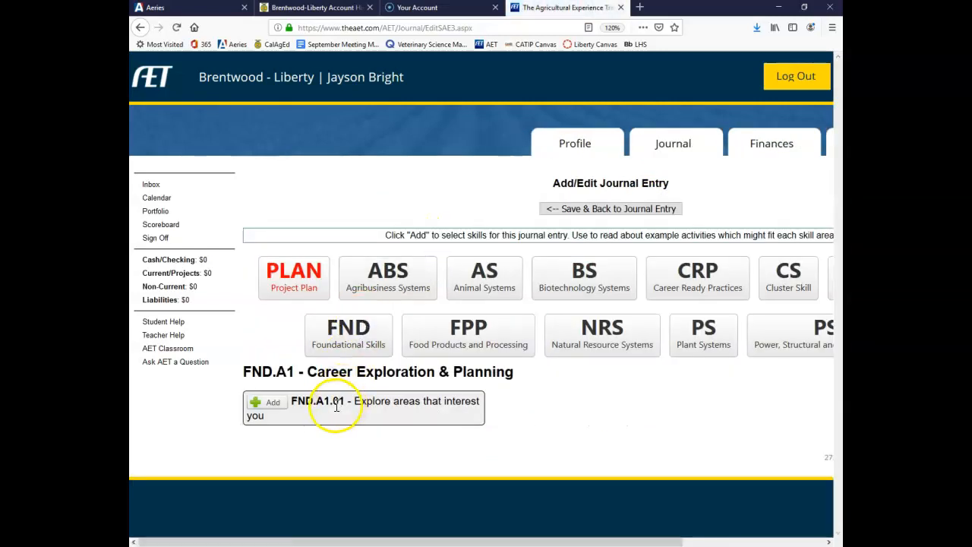
left_click(264, 405)
left_click(600, 208)
left_click(494, 498)
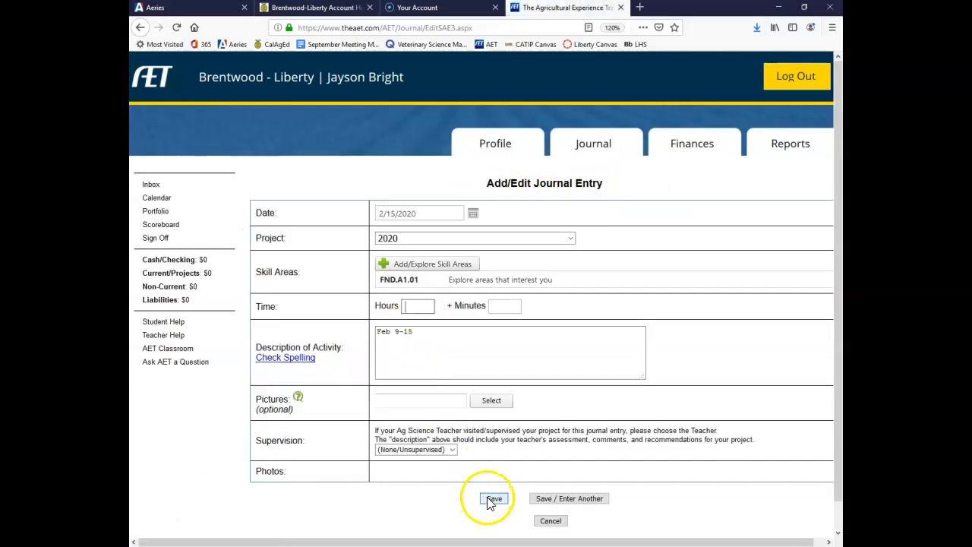
left_click(376, 297)
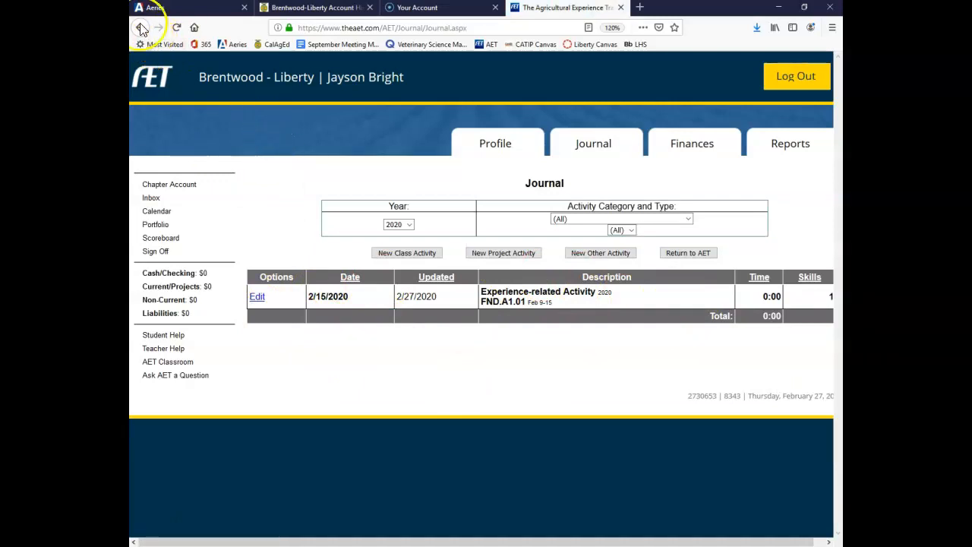
Return to the Project/Experience Manager and start a new entrepreneurship expense from the 2020 Swine project's financial entries.
left_click(601, 143)
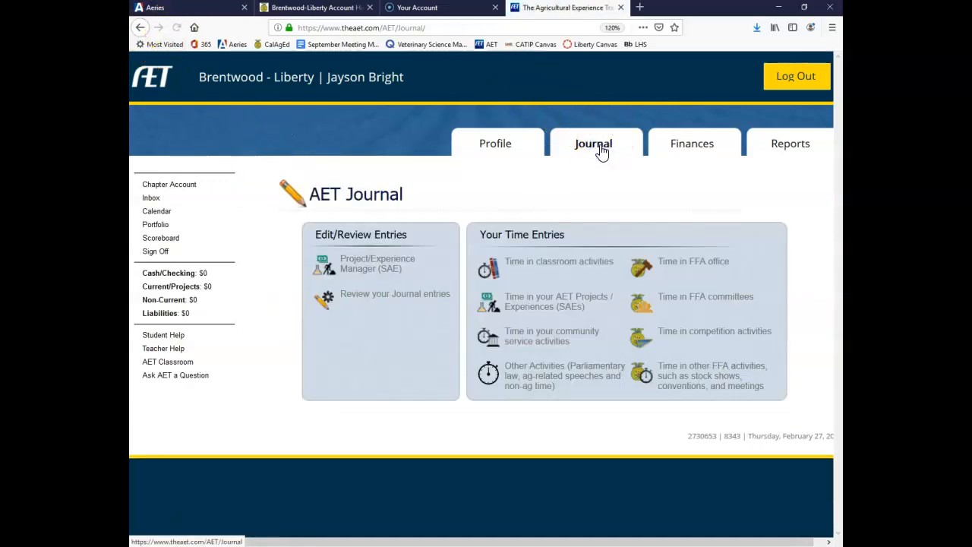
left_click(391, 263)
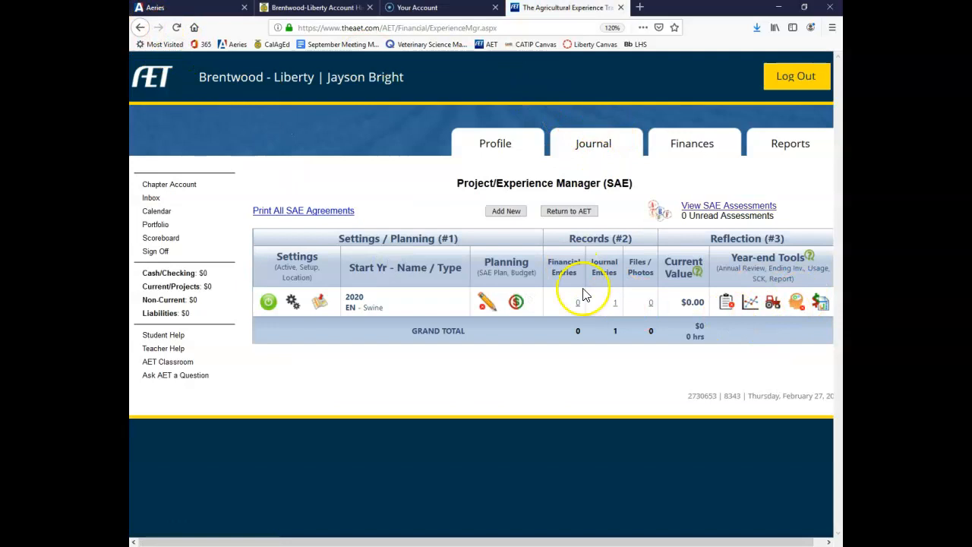
left_click(578, 303)
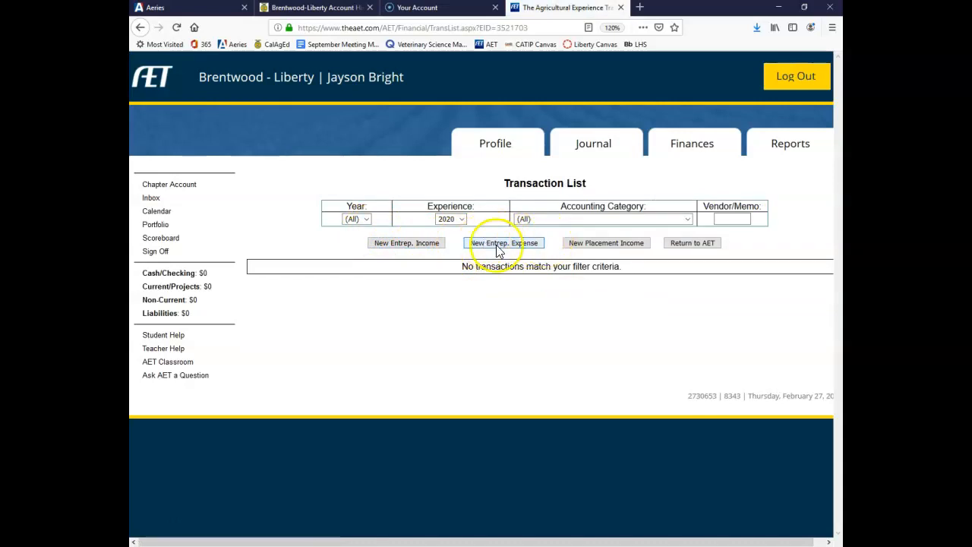
left_click(521, 245)
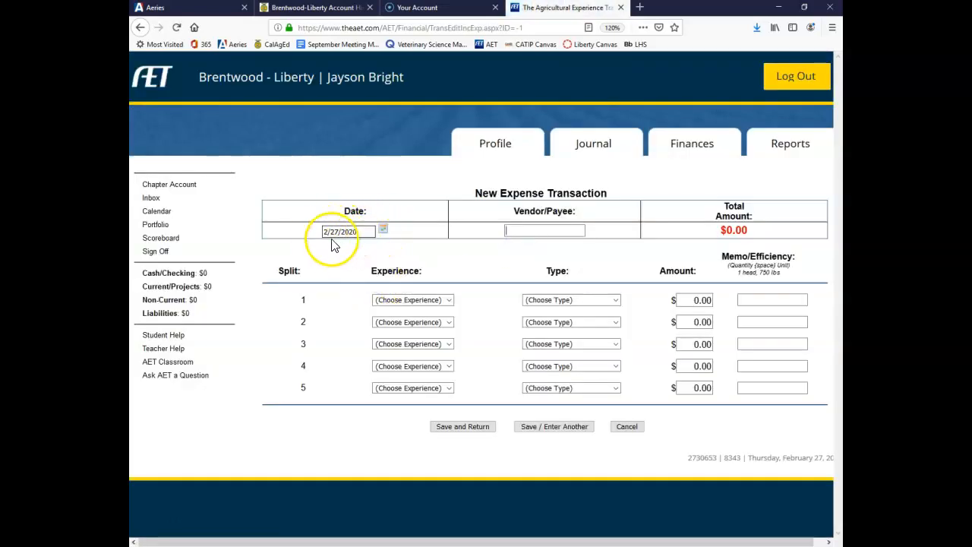
Enter Breeder as the expense's vendor and choose the 2020 experience for split 1.
left_click(518, 232)
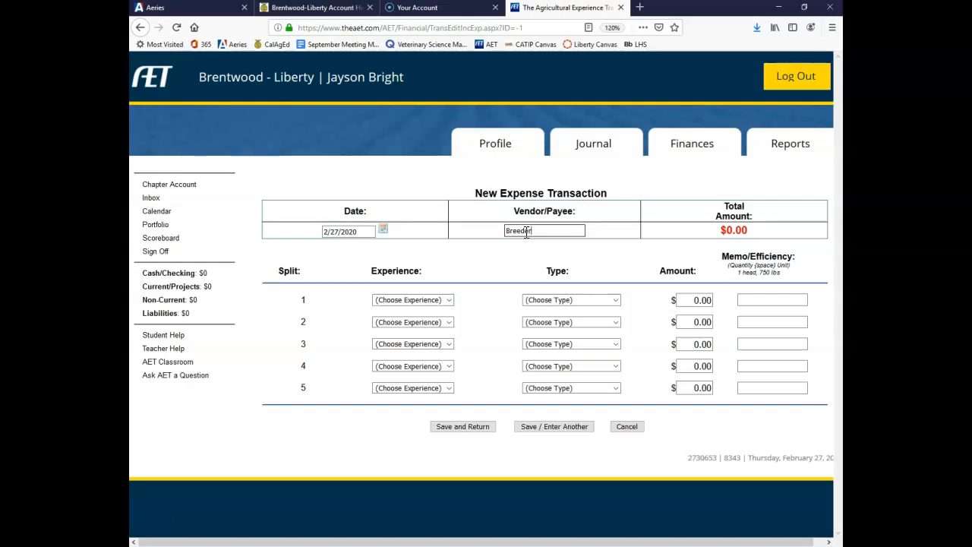
left_click(449, 301)
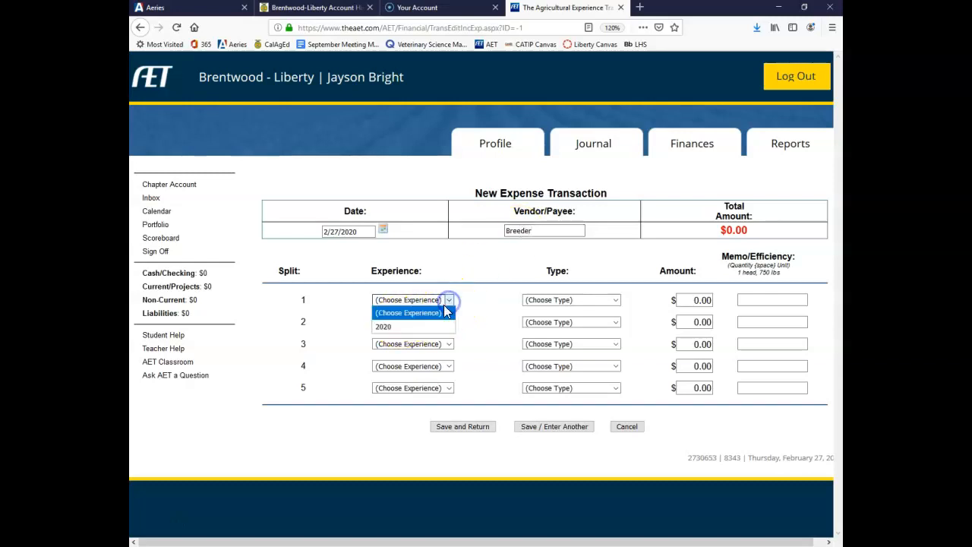
left_click(412, 327)
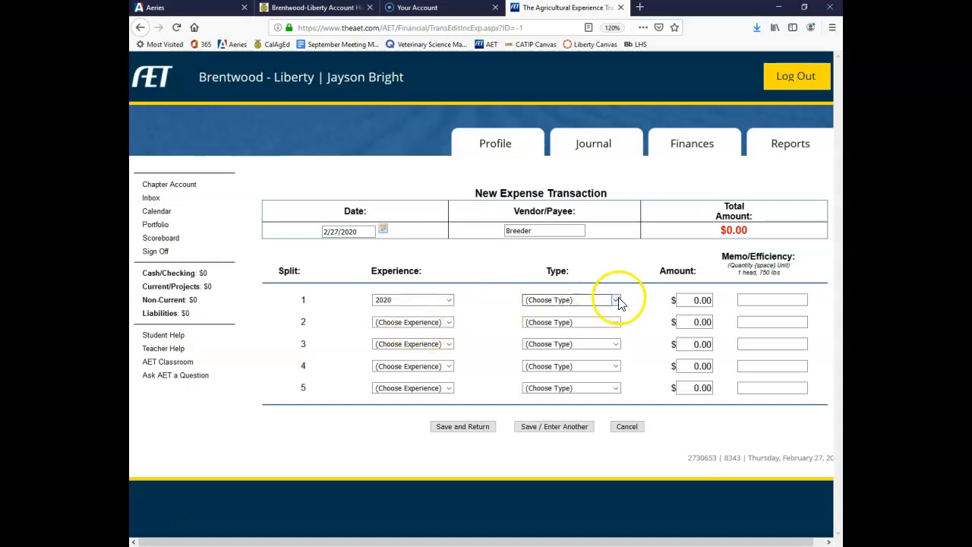
left_click(618, 301)
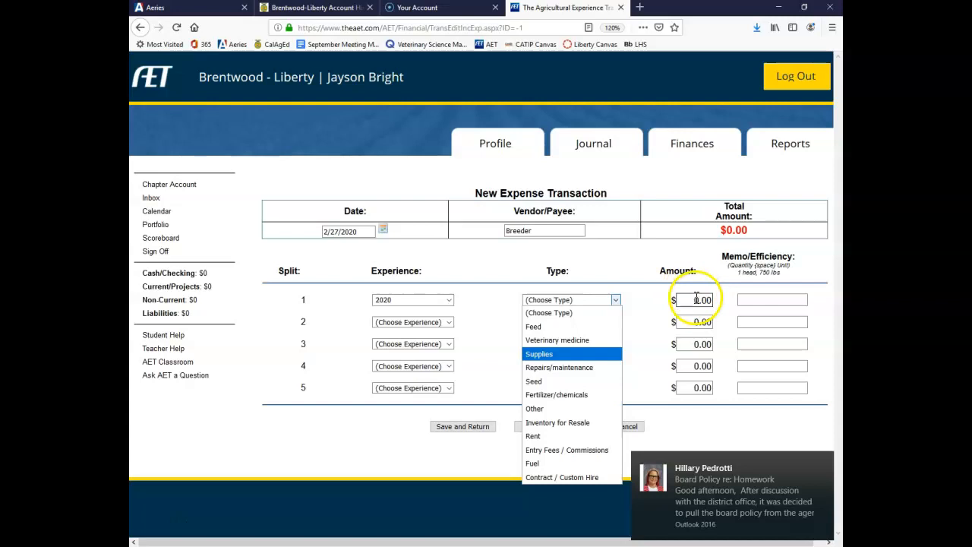
left_click(828, 455)
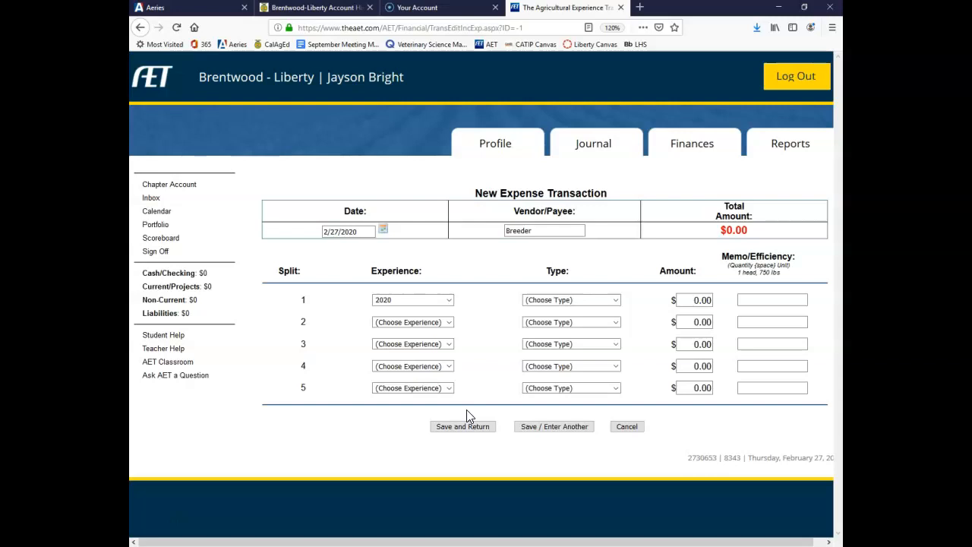
Set the expense types to Feed for split 1, Supplies for split 2 and Veterinary medicine for split 3.
left_click(449, 322)
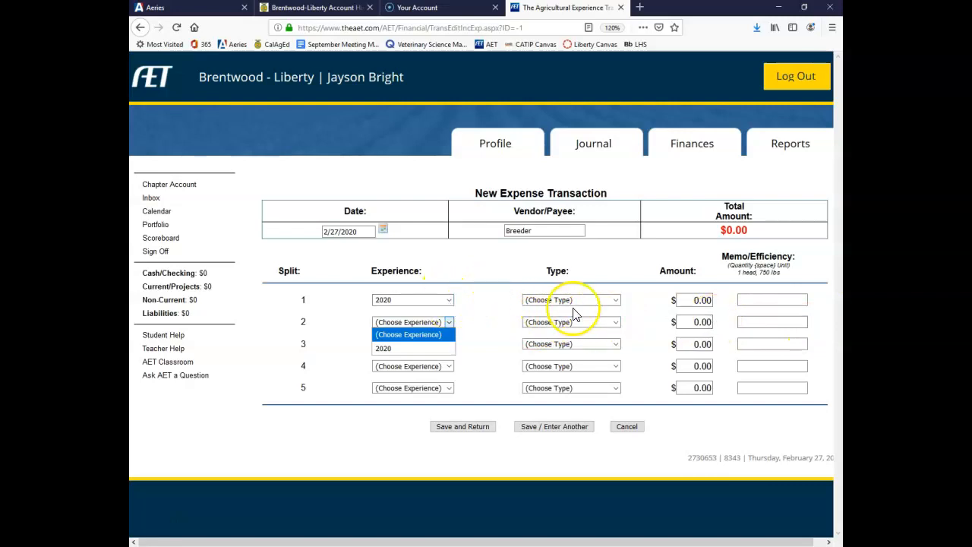
left_click(603, 302)
left_click(604, 299)
left_click(579, 328)
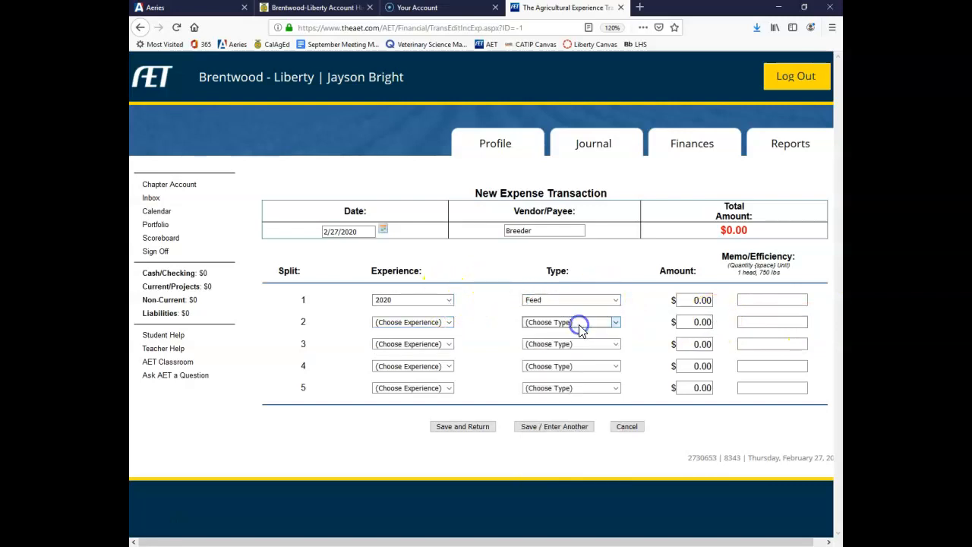
left_click(559, 374)
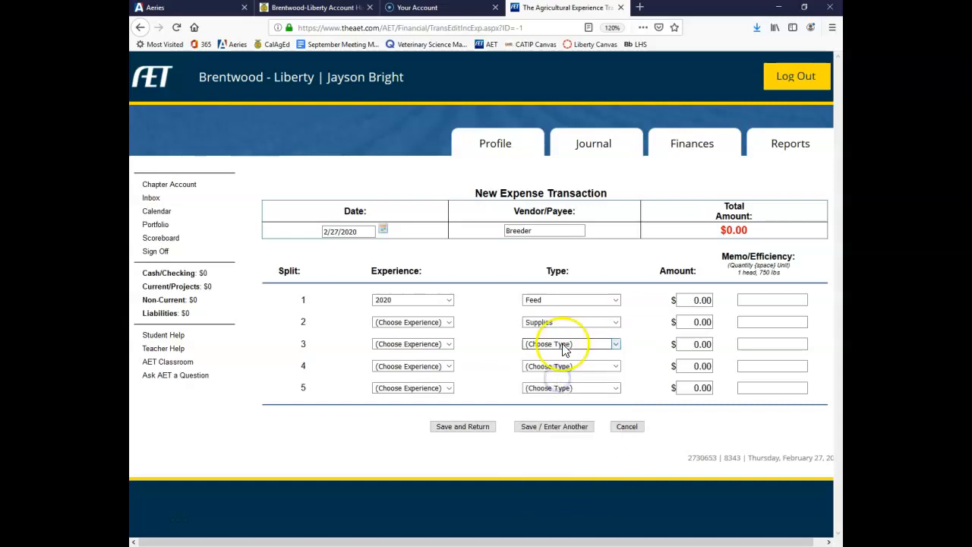
left_click(563, 346)
left_click(567, 384)
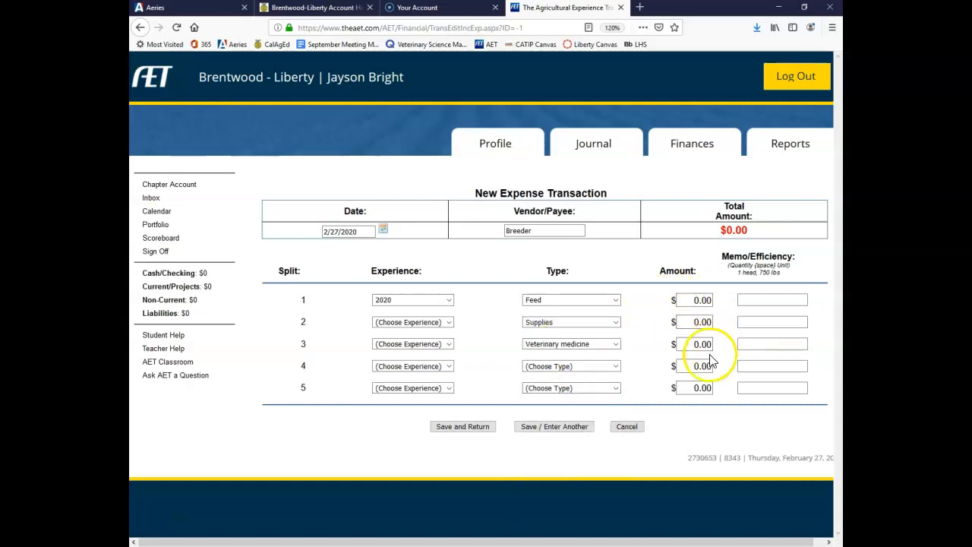
Cancel the new Breeder expense transaction and return to the Project/Experience Manager through the journal.
left_click(464, 430)
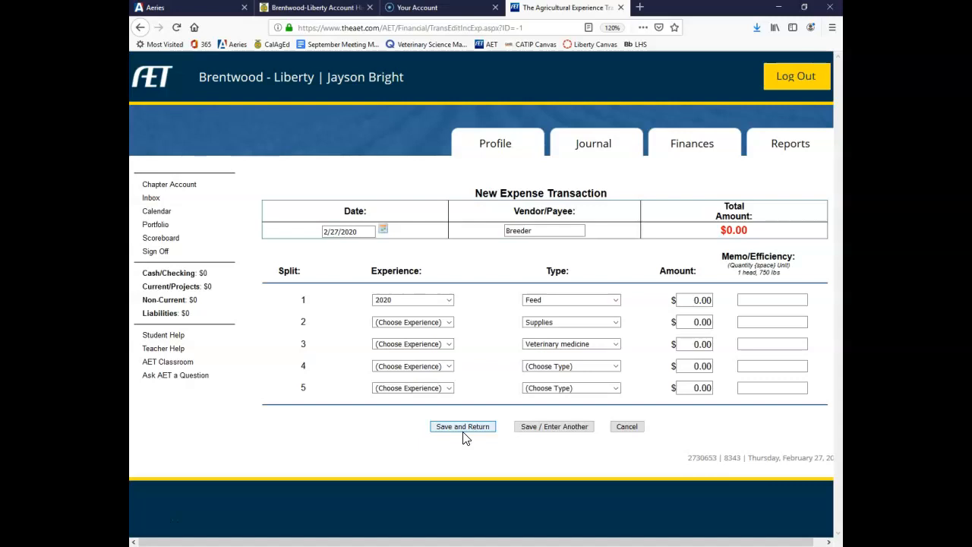
left_click(638, 427)
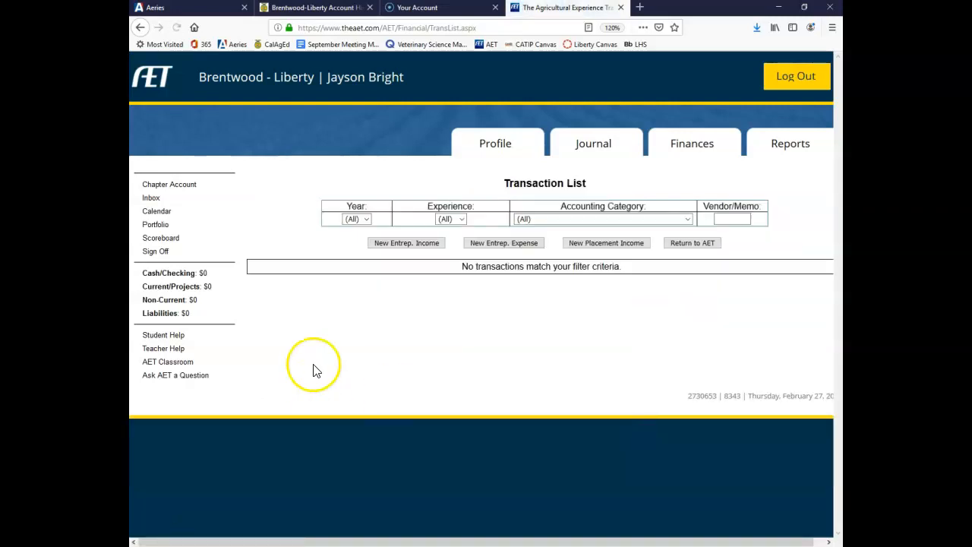
left_click(582, 144)
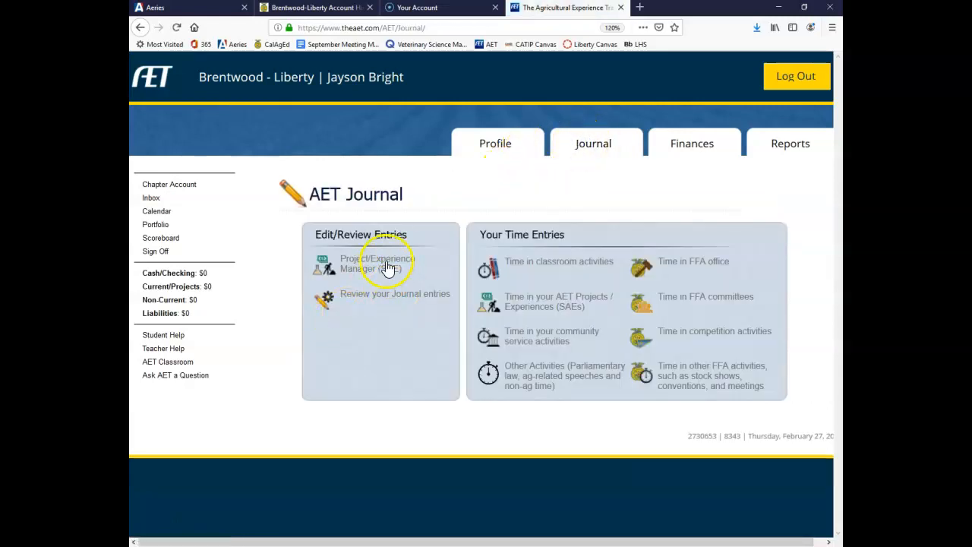
left_click(387, 266)
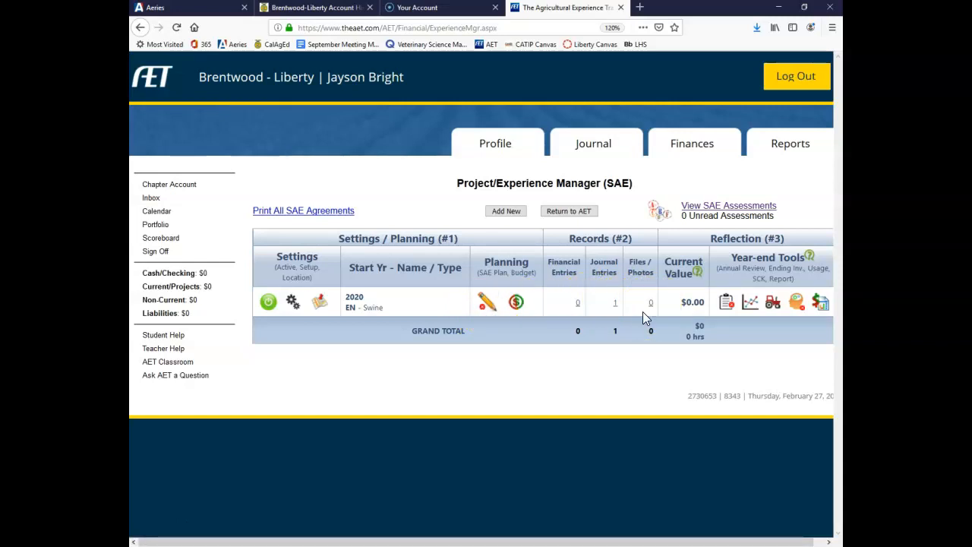
Open the 2020 Swine project's SAE plan and review its Description and Time Investment sections.
left_click(486, 302)
scroll(532, 426, "down", 8)
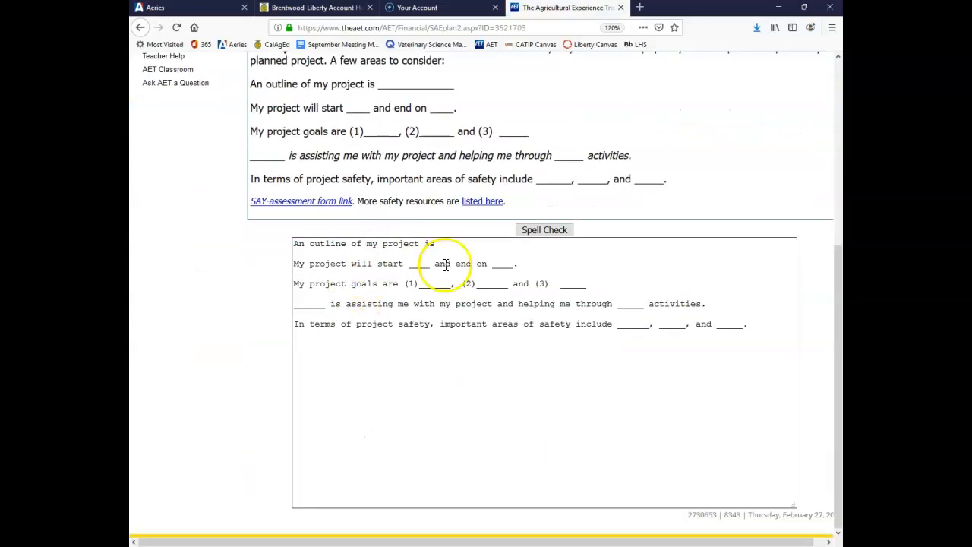
scroll(498, 334, "up", 8)
left_click(418, 306)
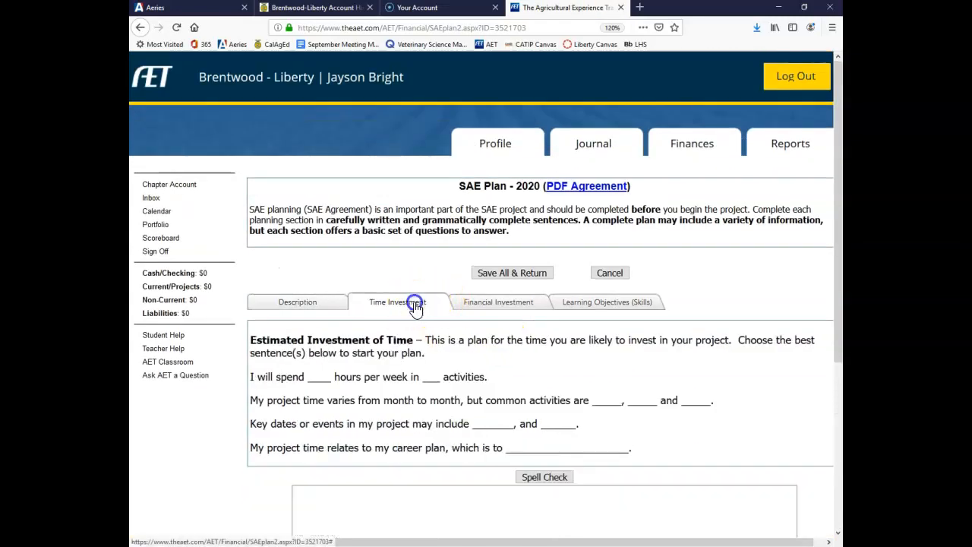
scroll(532, 395, "down", 4)
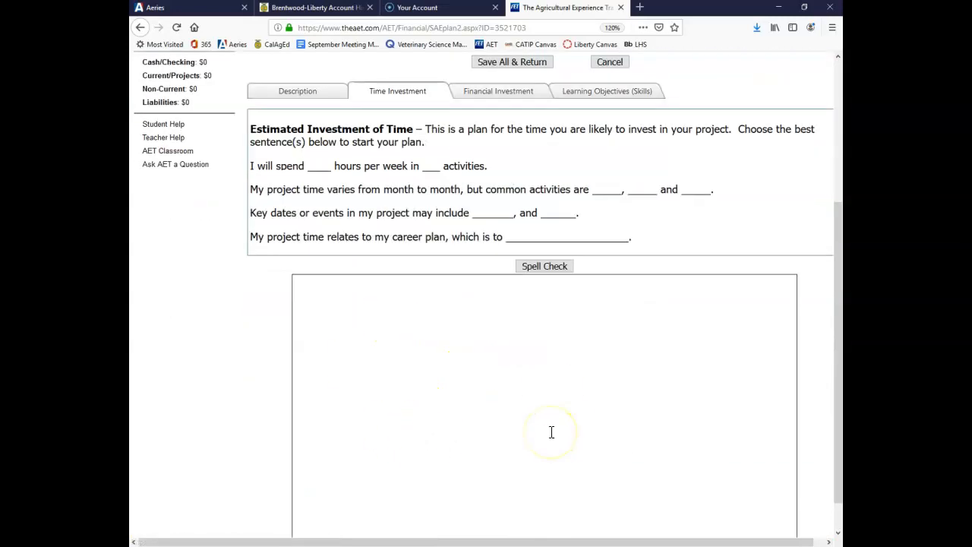
scroll(534, 313, "up", 3)
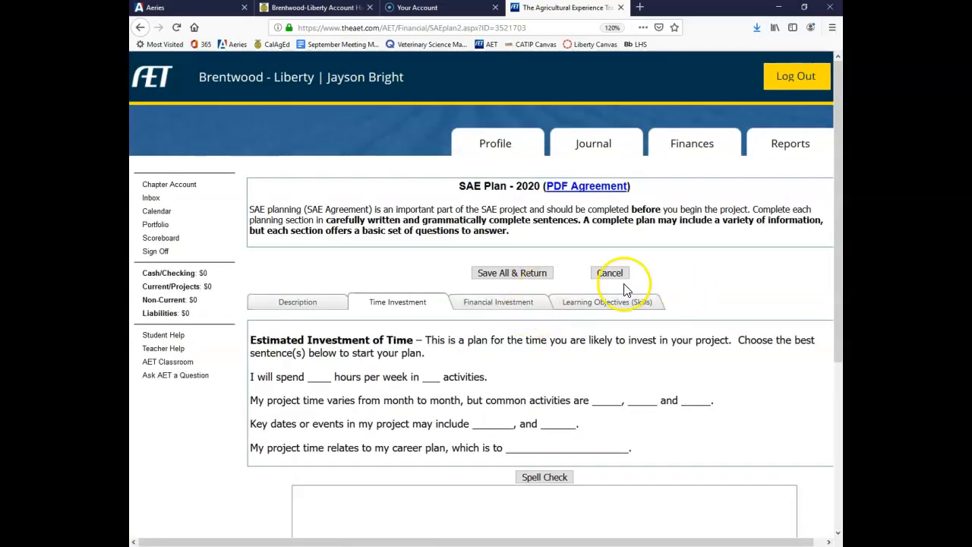